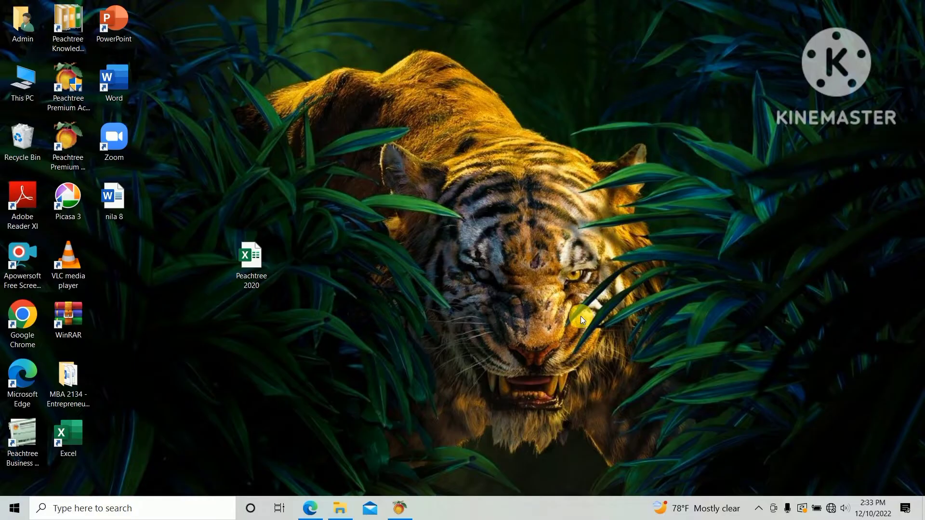
# Step: Review the customer cheques table XIV in the exam paper, then return to Peachtree's Banking page
pyautogui.click(307, 512)
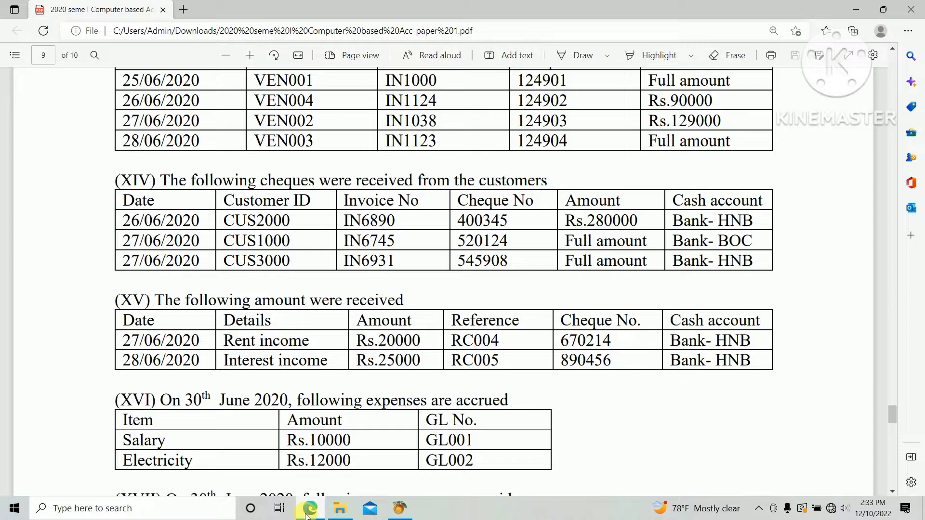
pyautogui.hotkey('alt', 'Tab')
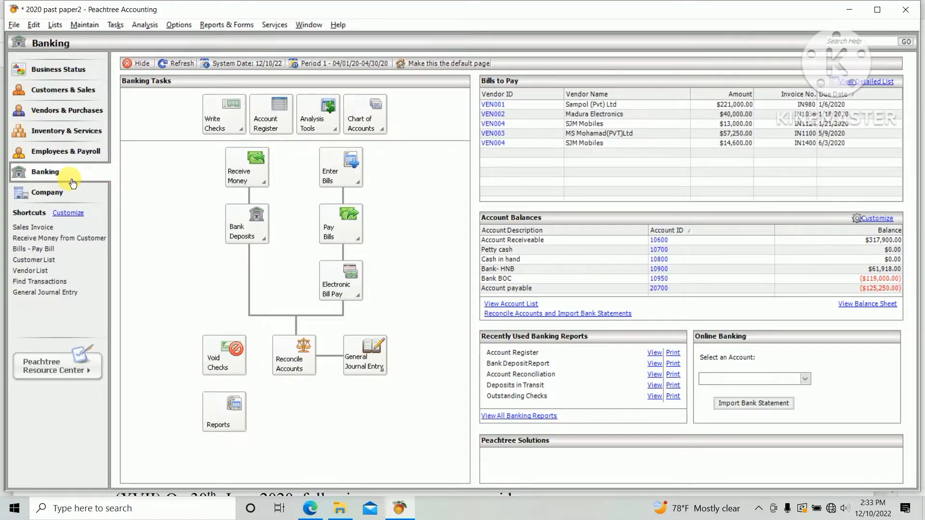
# Step: Open a blank Receive Money from Customer receipt under Customers & Sales, with the exam paper for reference
pyautogui.click(238, 173)
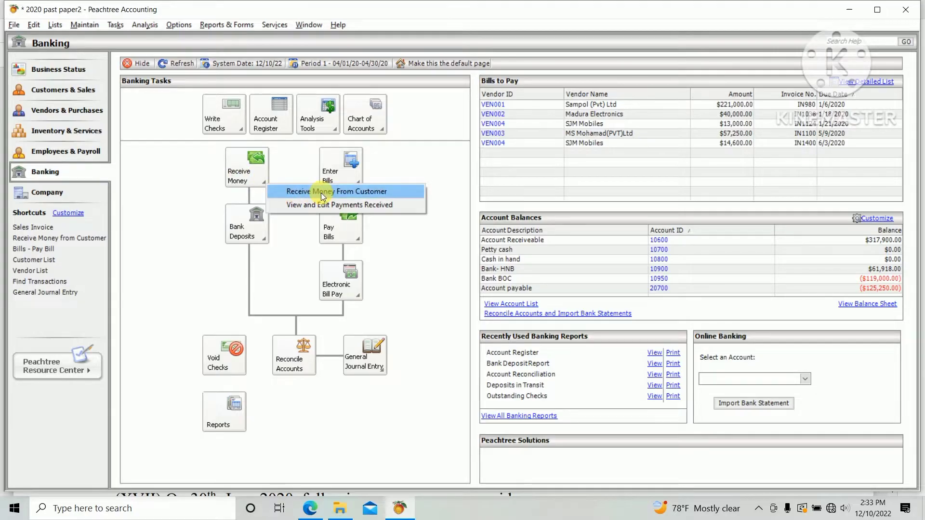
pyautogui.click(77, 103)
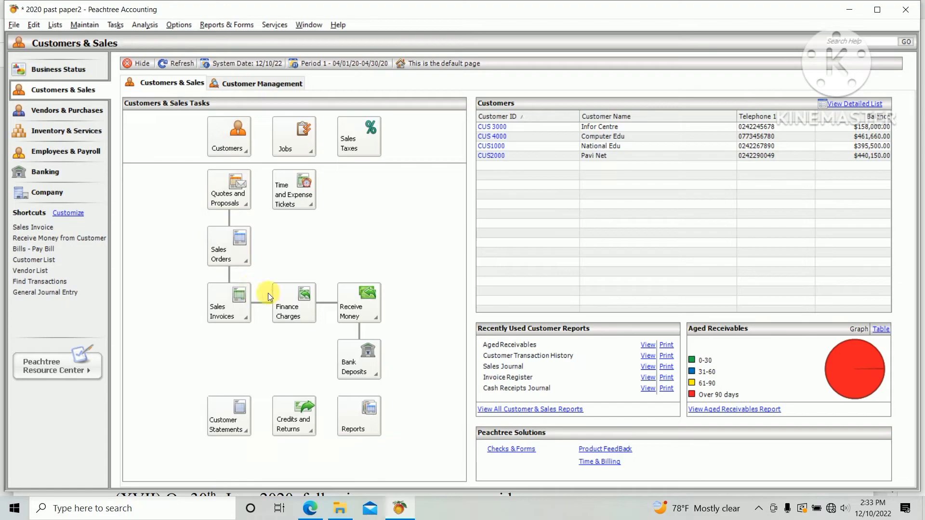
pyautogui.click(340, 314)
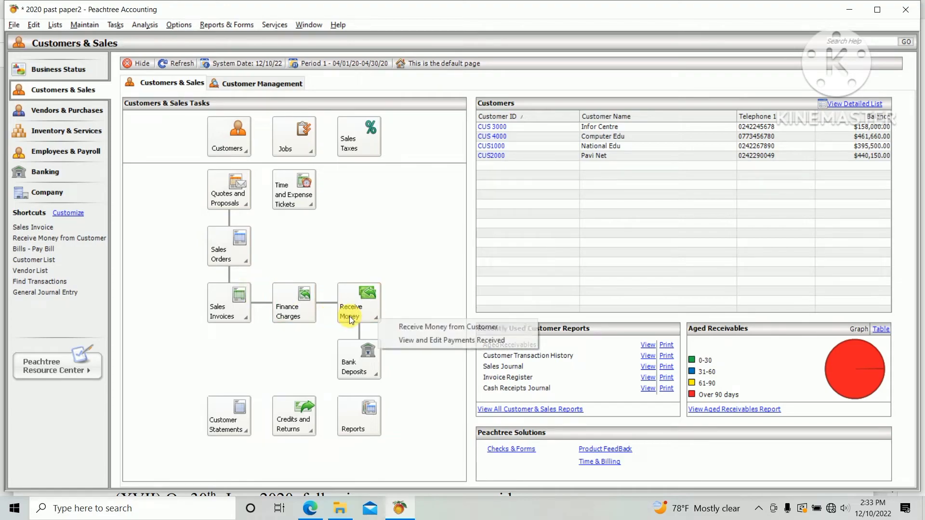
pyautogui.click(441, 327)
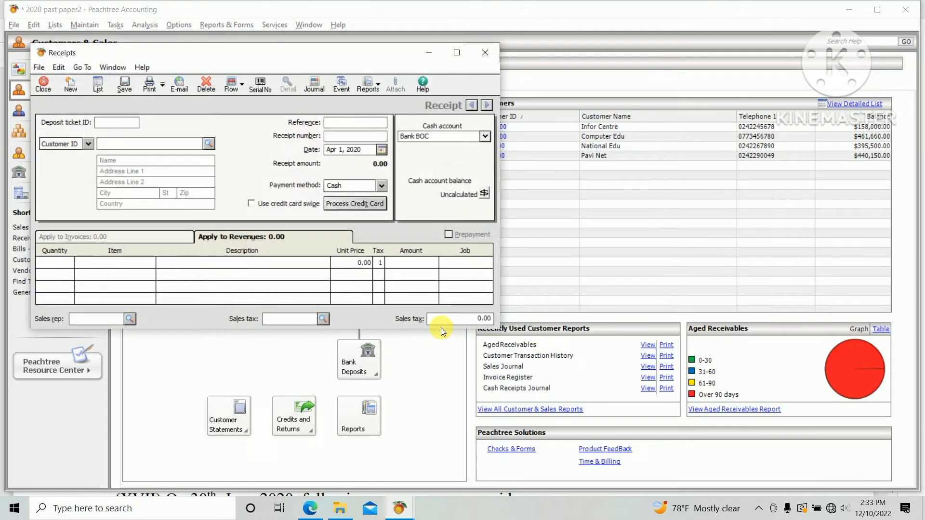
pyautogui.press('Escape')
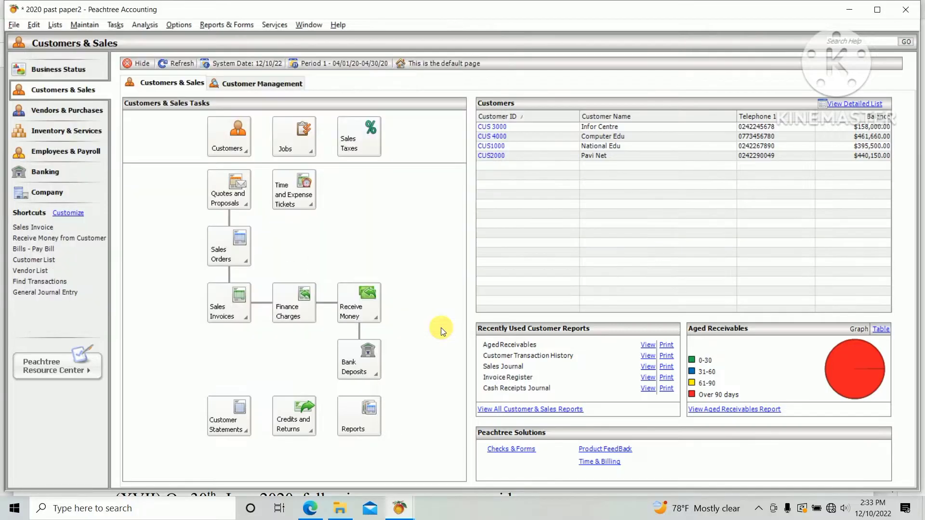
pyautogui.hotkey('alt', 'Tab')
pyautogui.press('Tab')
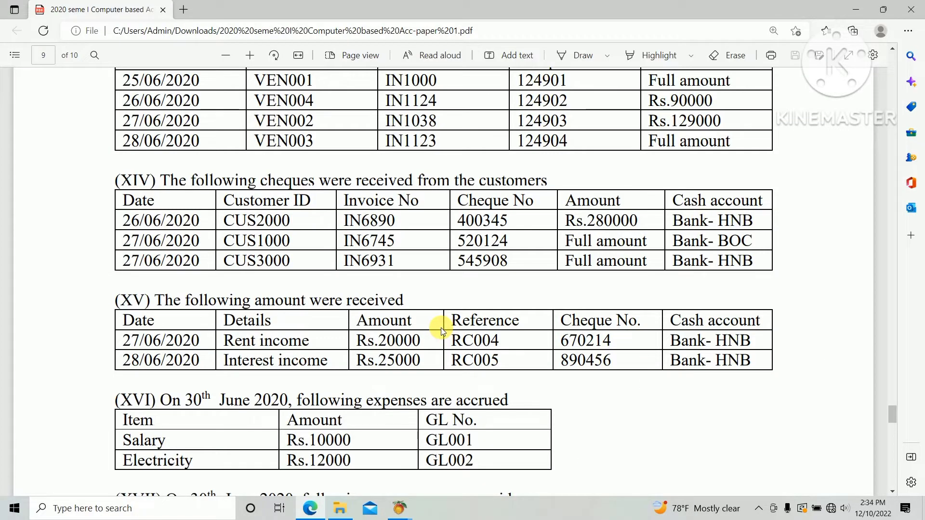
pyautogui.hotkey('alt', 'Tab')
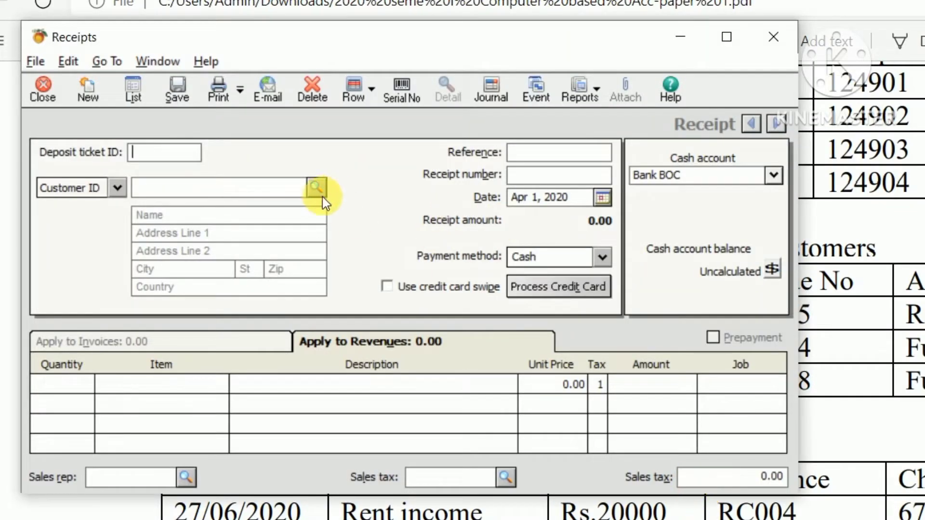
# Step: Select customer CUS2000 Pavi Net, listing open invoices IN6890, INS001 and INS004, and compare with the paper
pyautogui.click(319, 187)
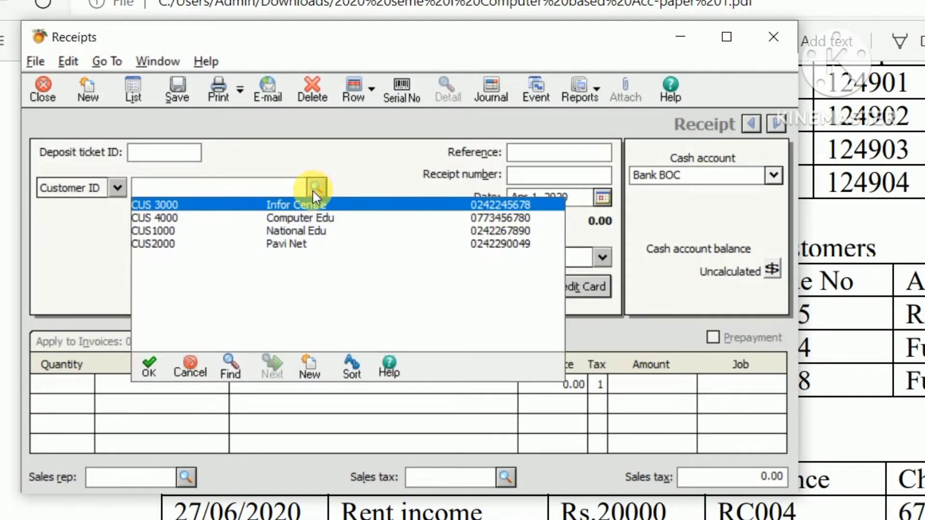
pyautogui.click(278, 245)
pyautogui.doubleClick(278, 244)
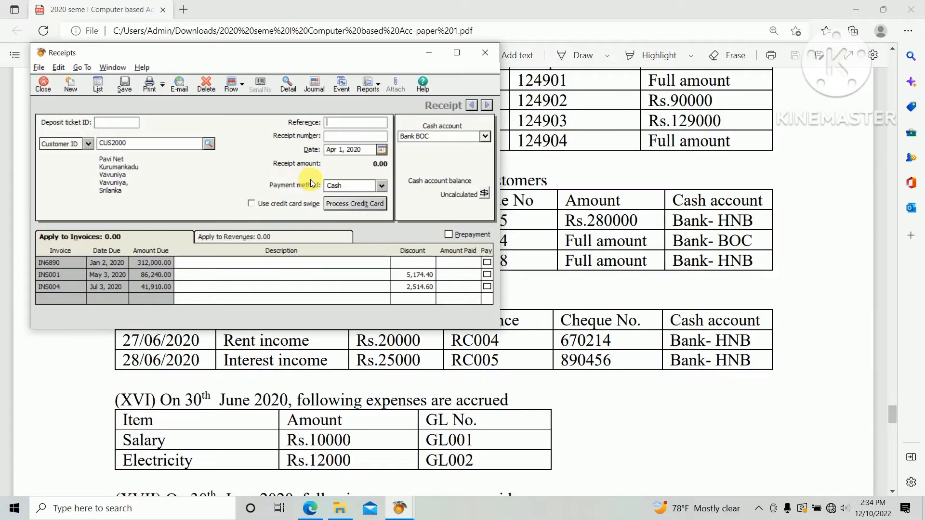
pyautogui.hotkey('alt', 'Tab')
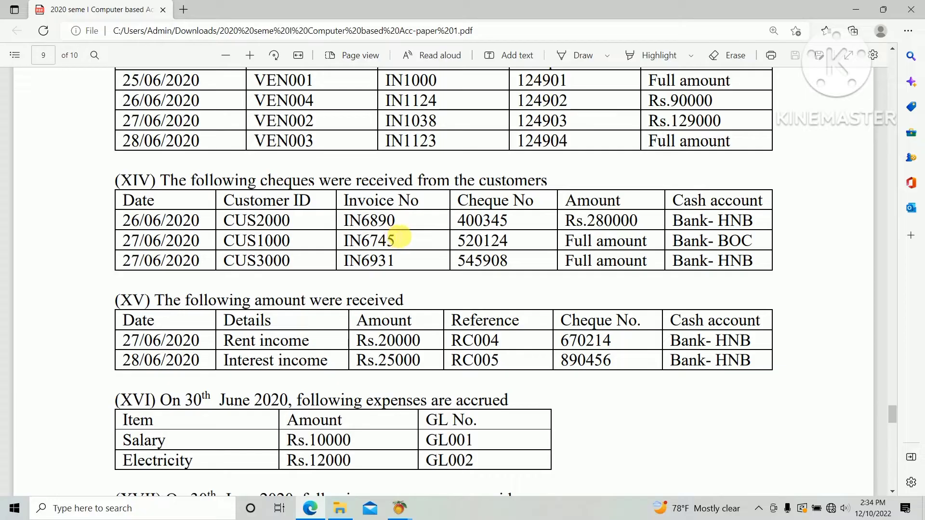
pyautogui.hotkey('alt', 'Tab')
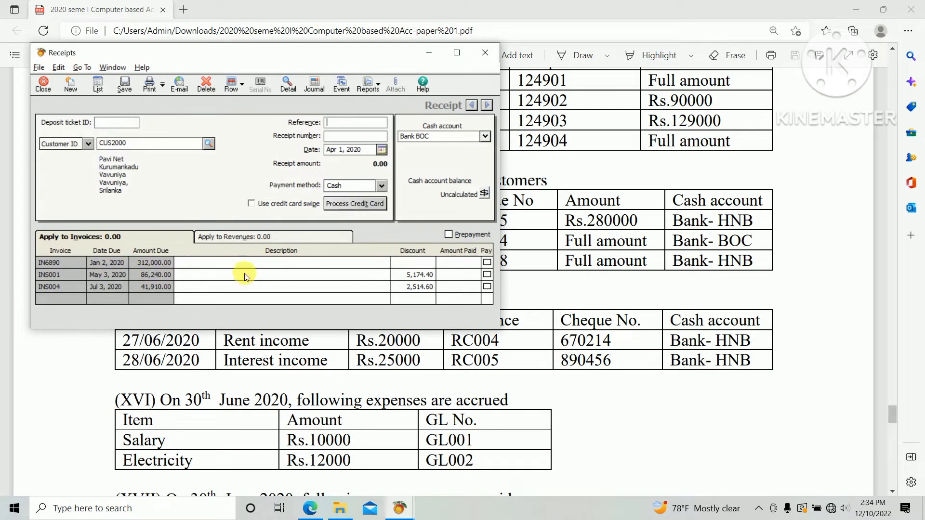
pyautogui.hotkey('alt', 'Tab')
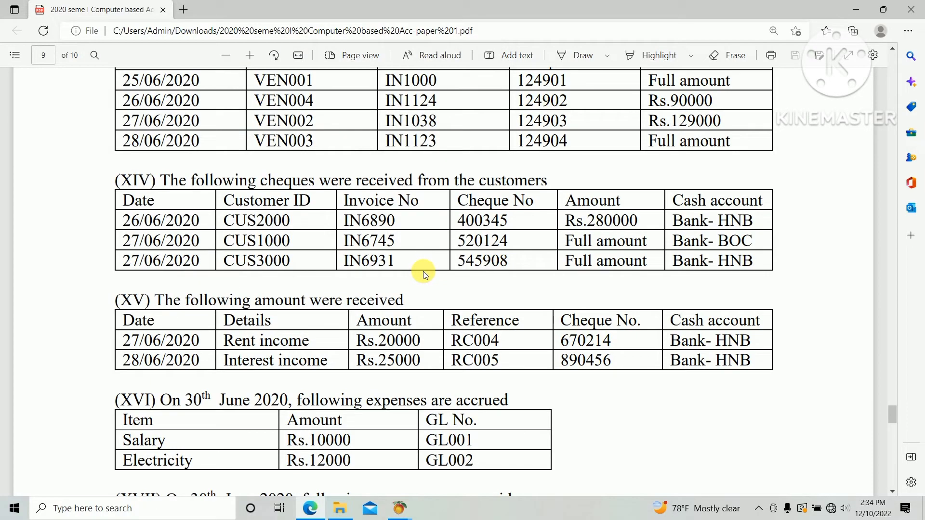
pyautogui.hotkey('alt', 'Tab')
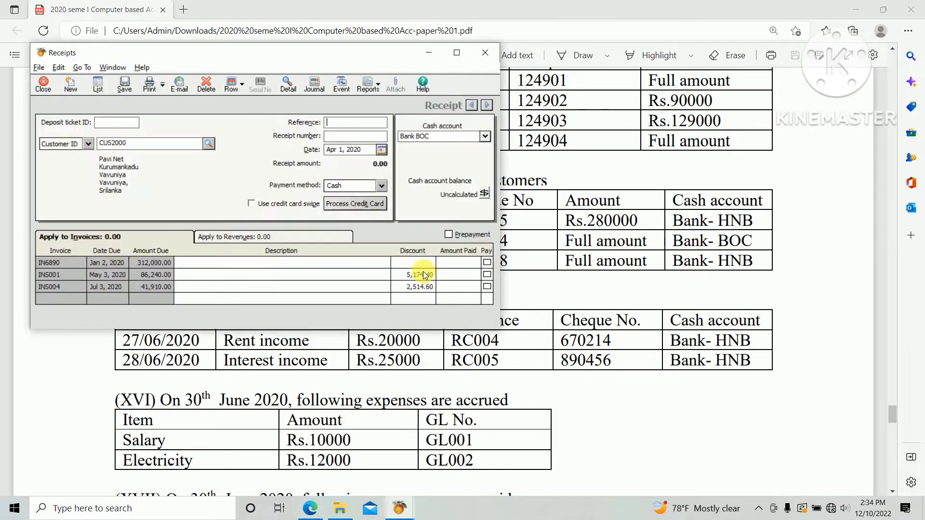
# Step: Enter 280,000 as the amount paid against invoice IN6890
pyautogui.click(461, 264)
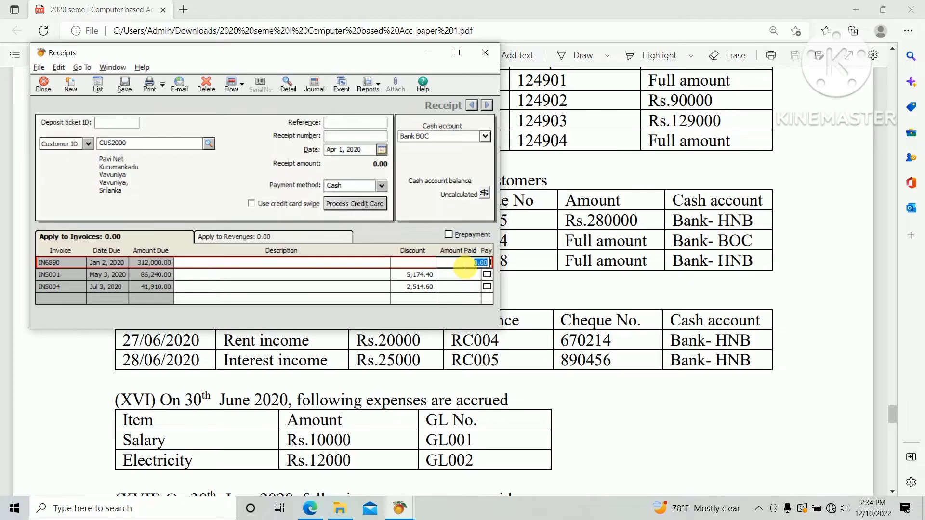
pyautogui.write('280,00')
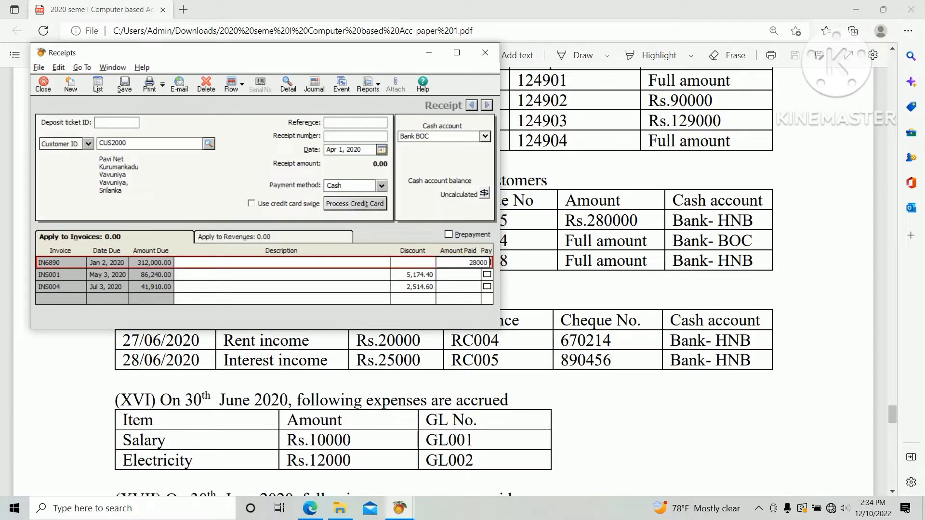
pyautogui.write('0')
pyautogui.press('Tab')
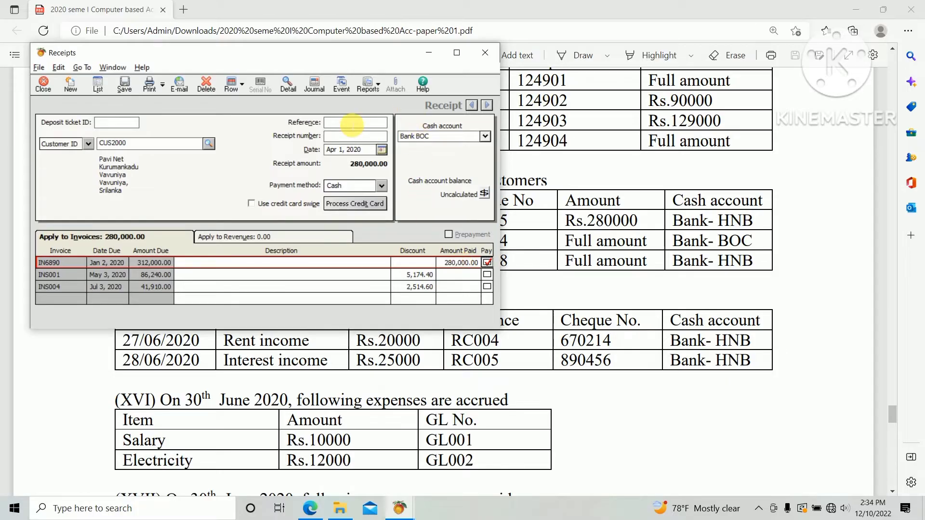
pyautogui.hotkey('alt', 'Tab')
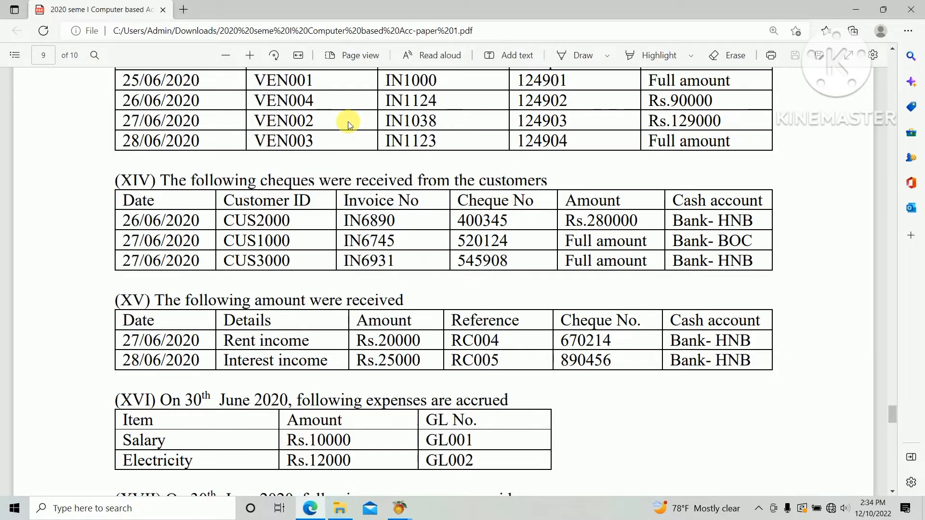
pyautogui.hotkey('alt', 'Tab')
# Step: Enter cheque number 400345 as the receipt reference, checked against the exam paper
pyautogui.click(348, 121)
pyautogui.write('400')
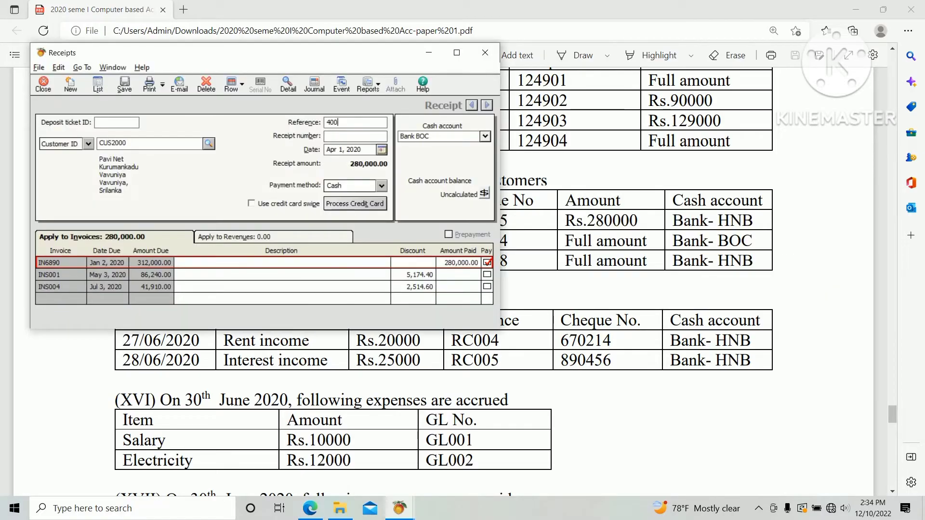
pyautogui.write('3')
pyautogui.hotkey('alt', 'Tab')
pyautogui.hotkey('alt', 'Tab')
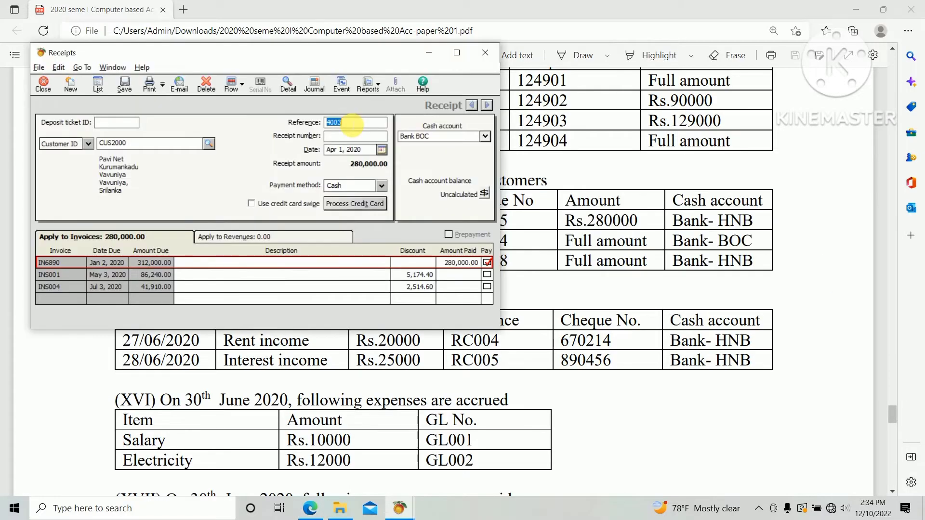
pyautogui.write('45')
pyautogui.press('BackSpace')
pyautogui.press('BackSpace')
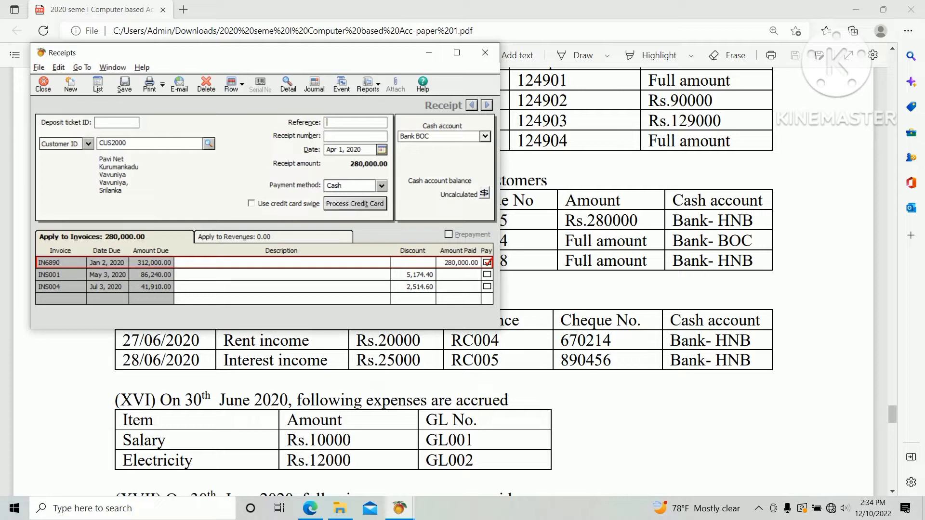
pyautogui.write('400345')
pyautogui.press('Tab')
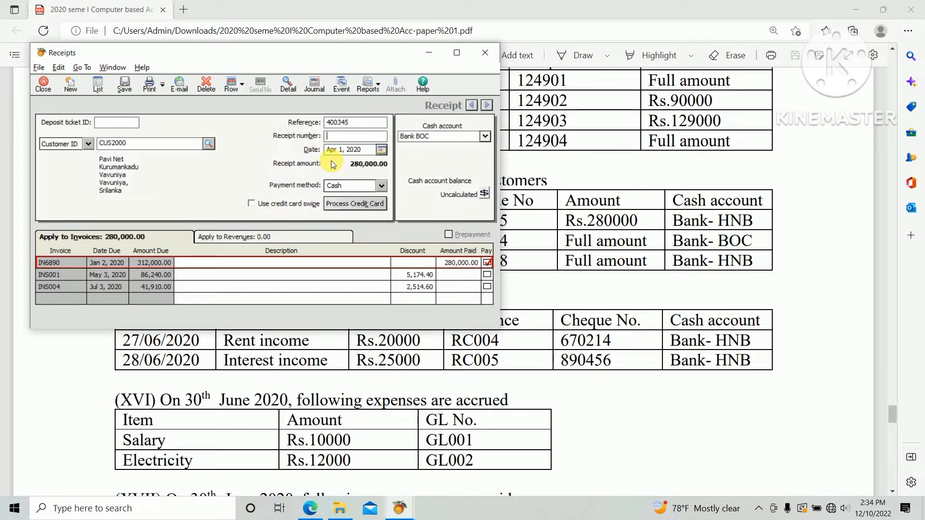
pyautogui.hotkey('alt', 'Tab')
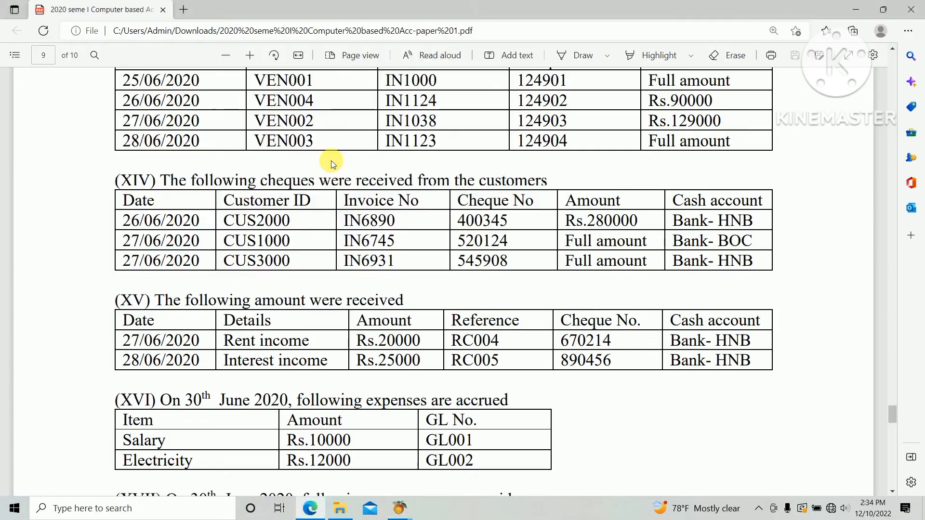
pyautogui.hotkey('alt', 'Tab')
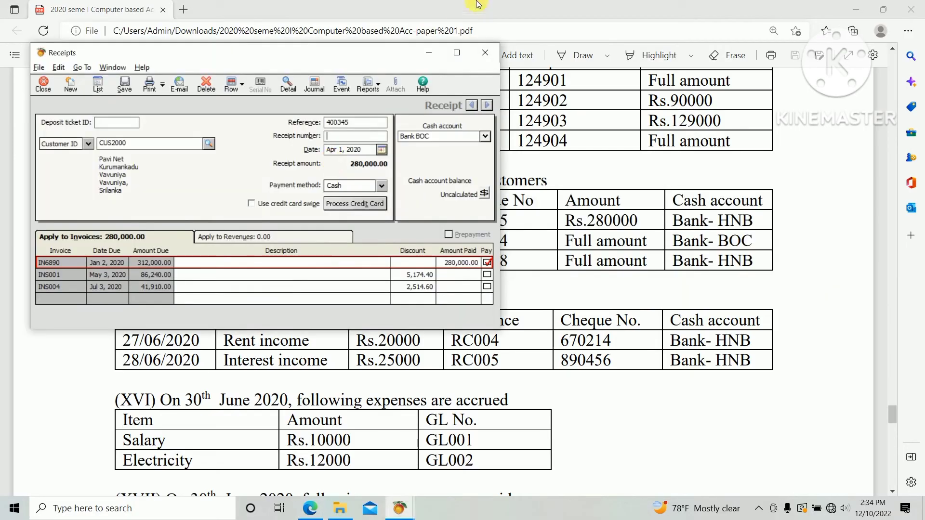
# Step: Date the receipt Jun 26, 2020 using the calendar
pyautogui.click(383, 150)
pyautogui.click(436, 183)
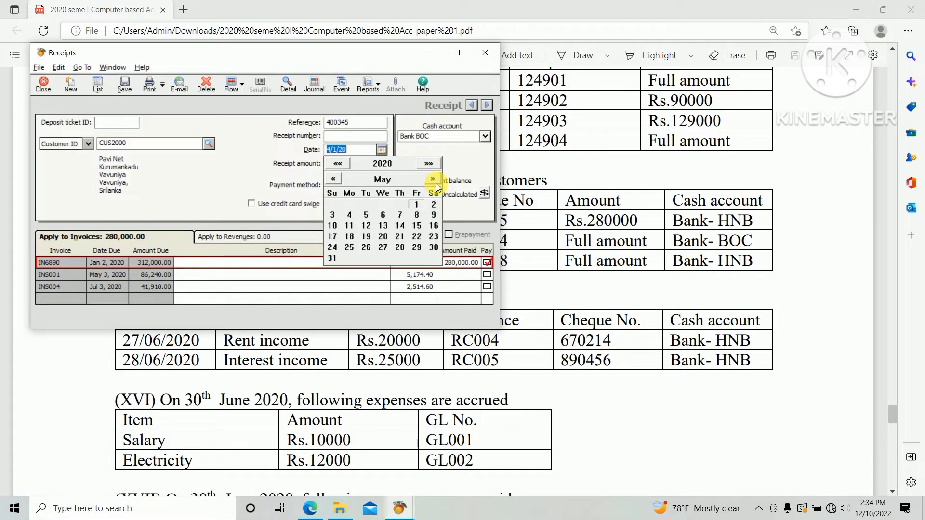
pyautogui.click(437, 180)
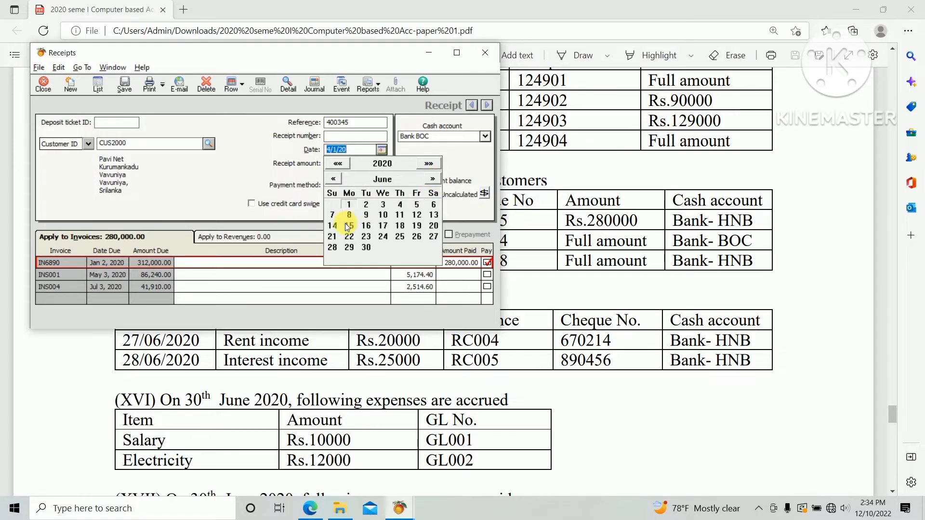
pyautogui.click(416, 236)
pyautogui.hotkey('alt', 'Tab')
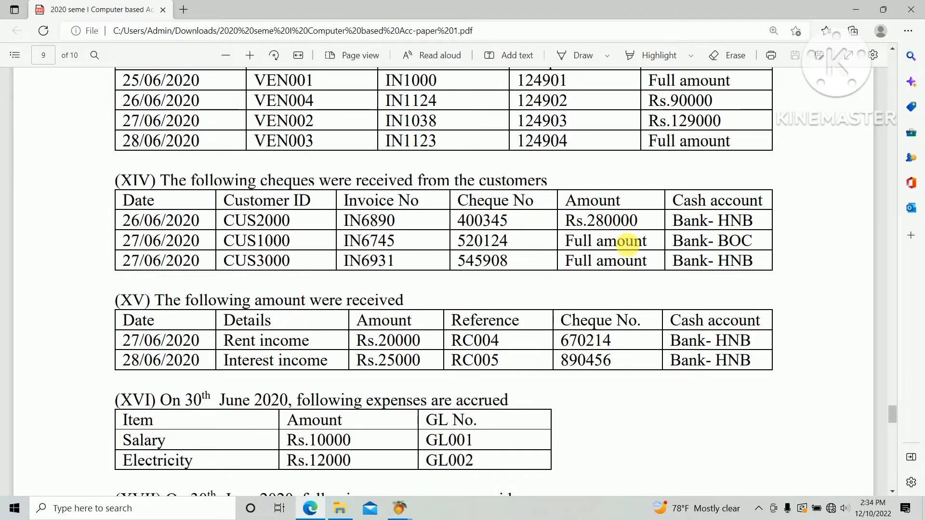
pyautogui.hotkey('alt', 'Tab')
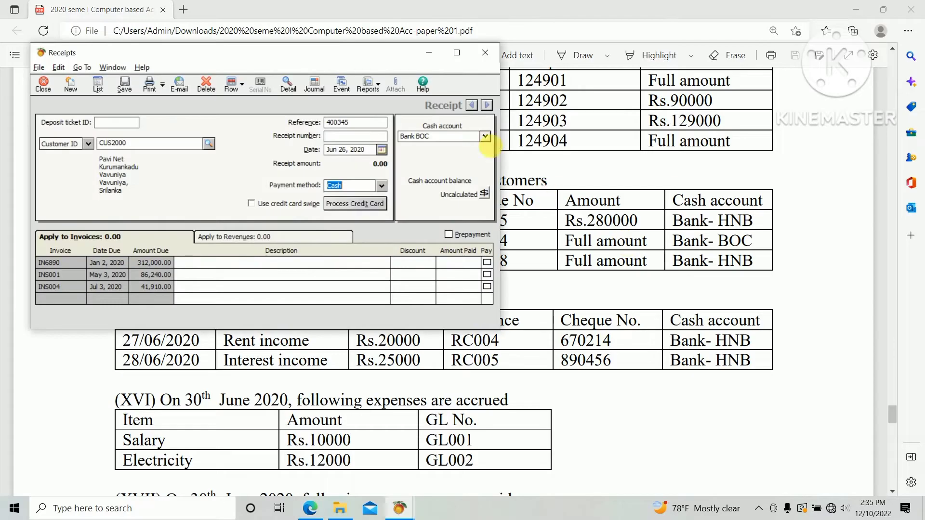
# Step: Post the receipt to cash account Bank- HNB and apply 280,000 to IN6890
pyautogui.click(486, 137)
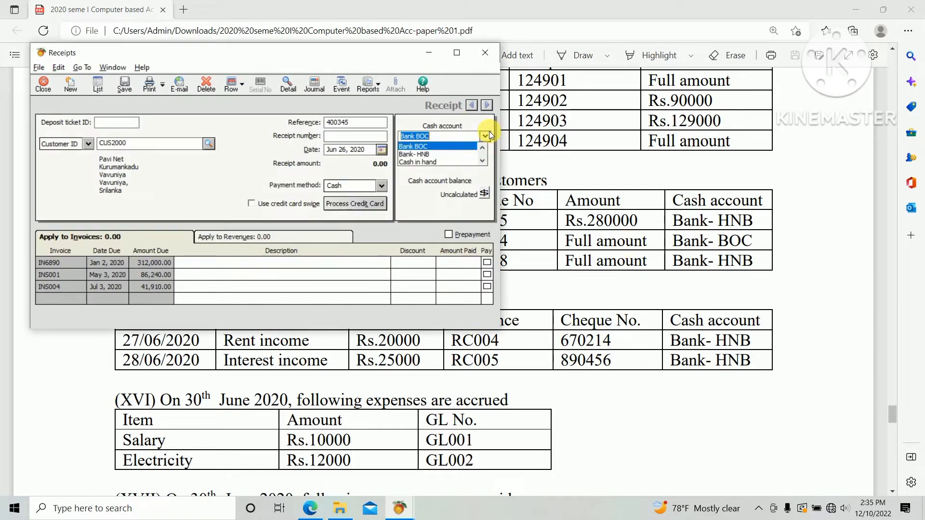
pyautogui.click(452, 155)
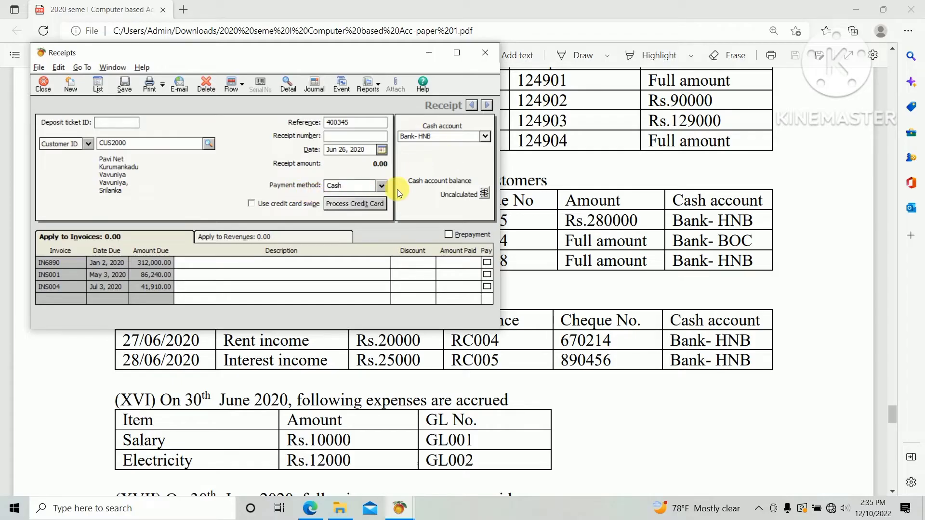
pyautogui.click(464, 266)
pyautogui.write('280000')
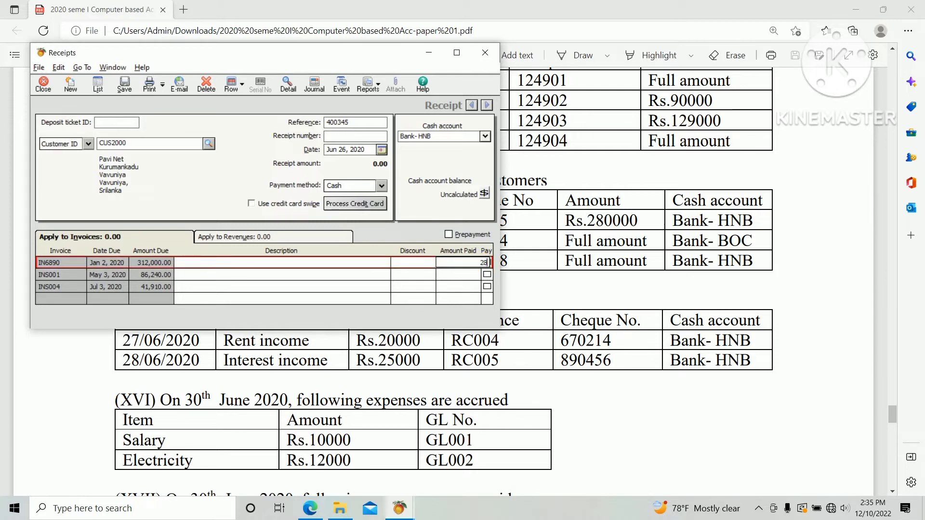
pyautogui.press('Tab')
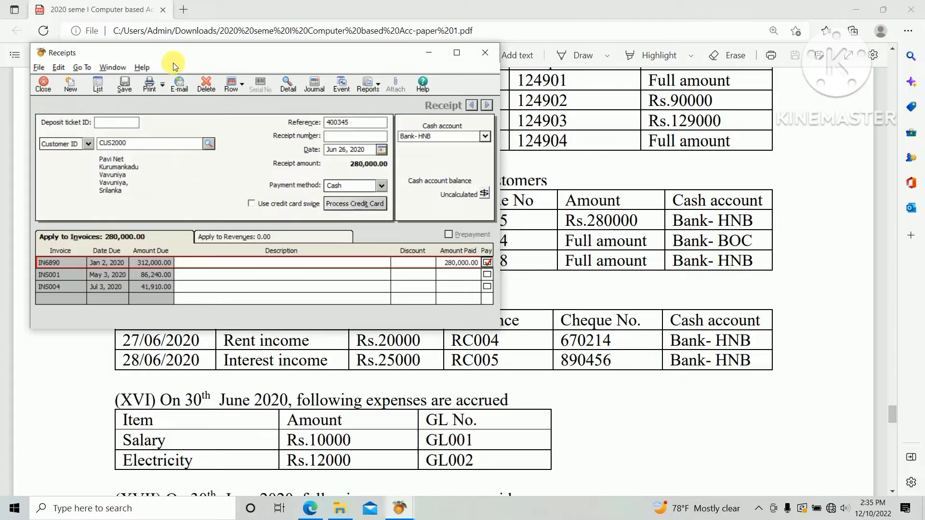
pyautogui.hotkey('alt', 'Tab')
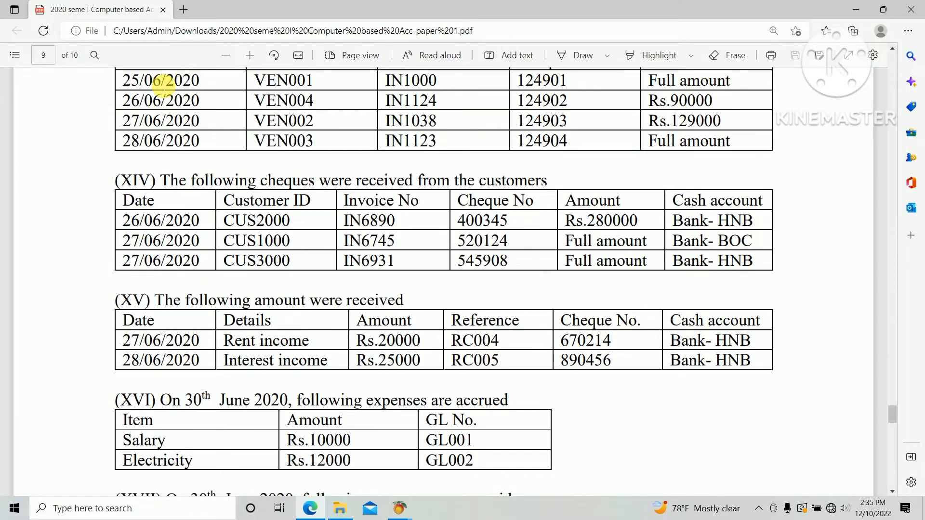
pyautogui.hotkey('alt', 'Tab')
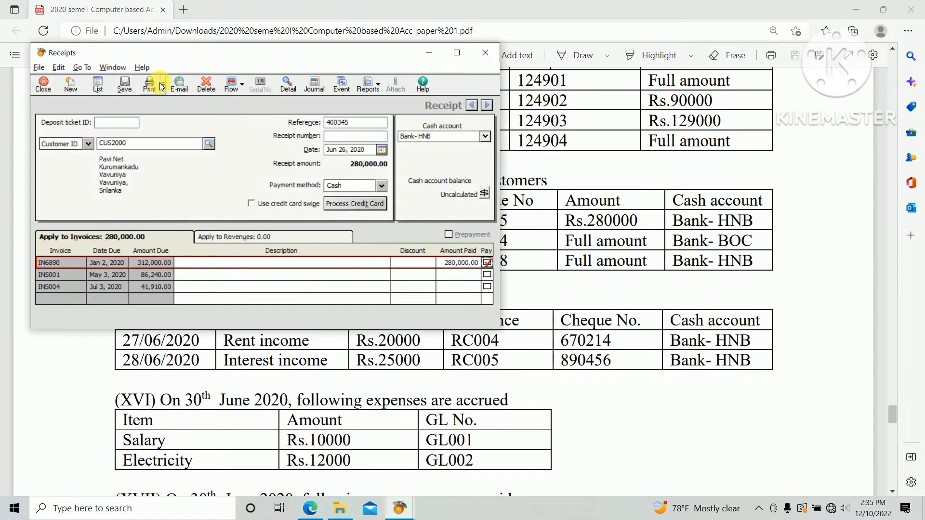
# Step: Save the Pavi Net receipt and select customer CUS1000 on the new one
pyautogui.click(128, 85)
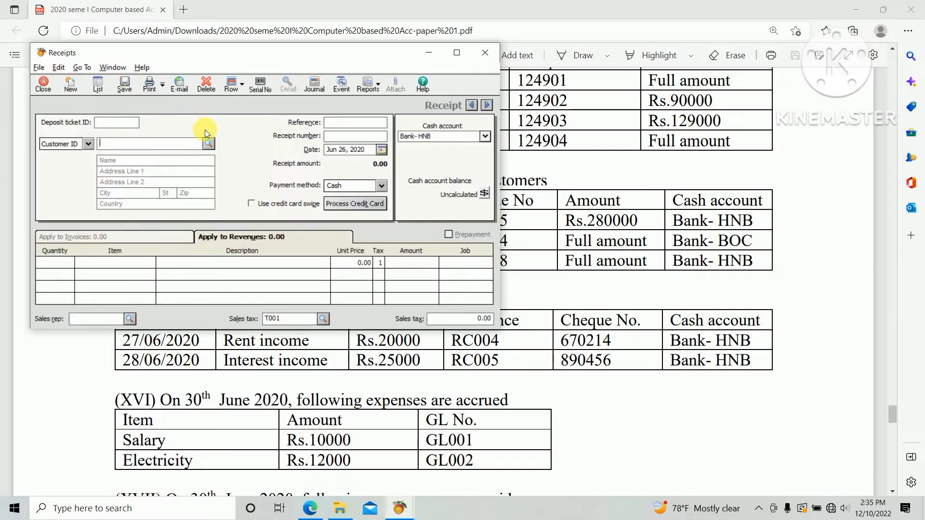
pyautogui.hotkey('alt', 'Tab')
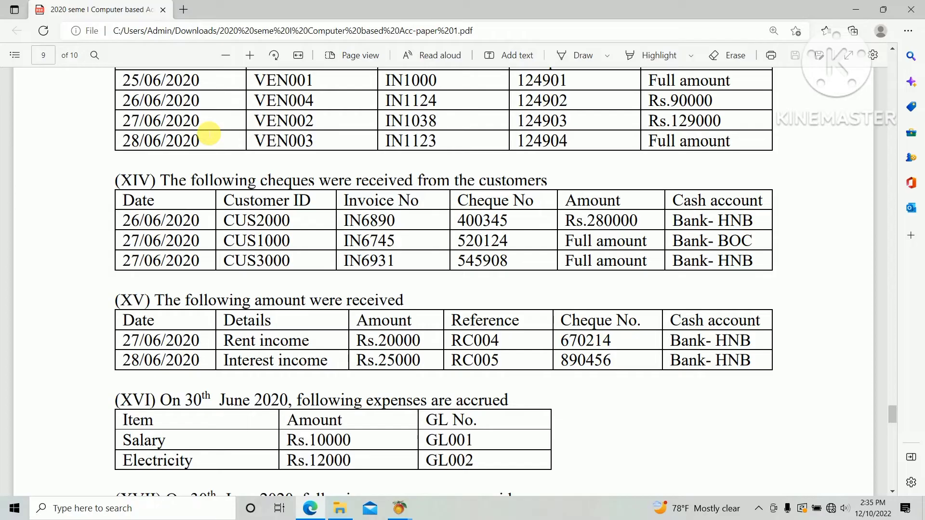
pyautogui.hotkey('alt', 'Tab')
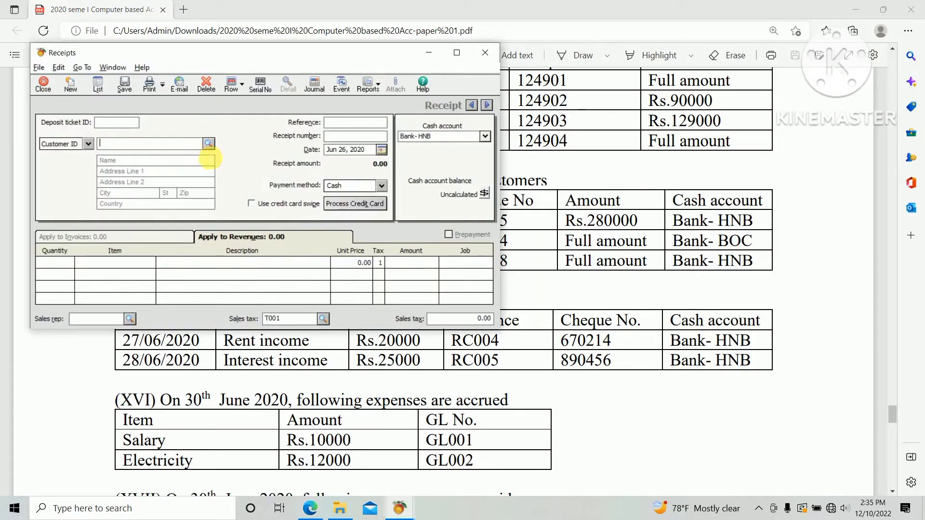
pyautogui.click(208, 144)
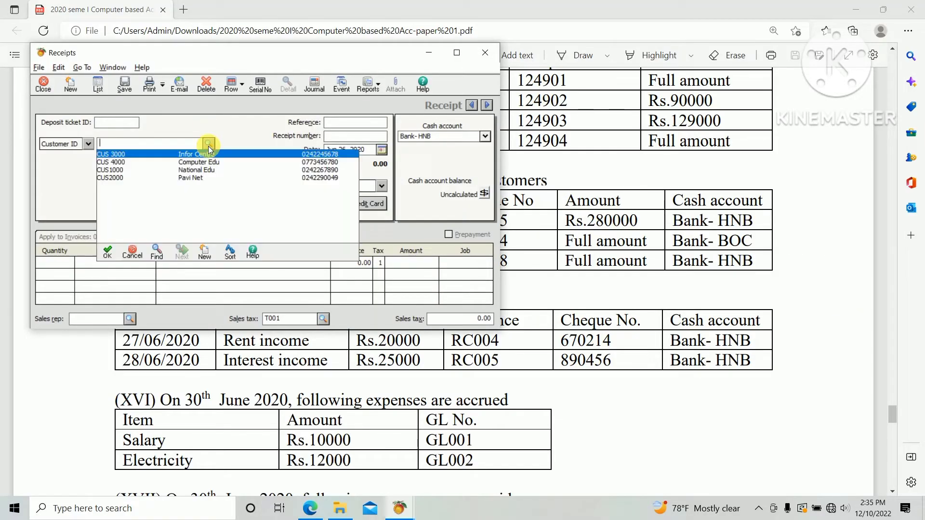
pyautogui.doubleClick(168, 171)
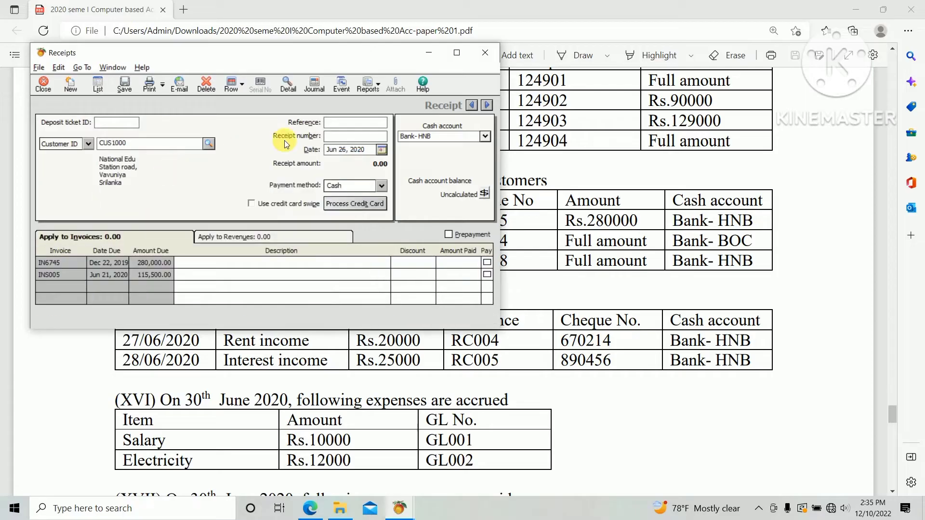
pyautogui.hotkey('alt', 'Tab')
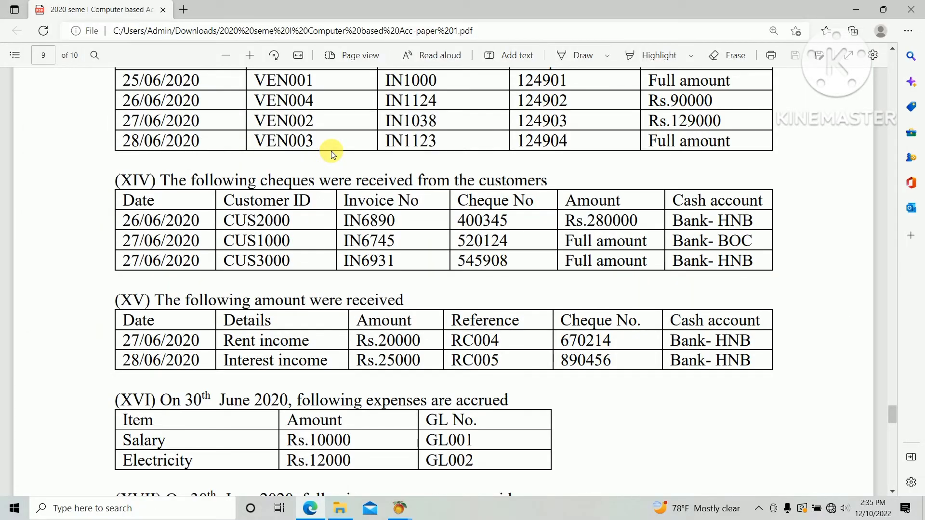
pyautogui.hotkey('alt', 'Tab')
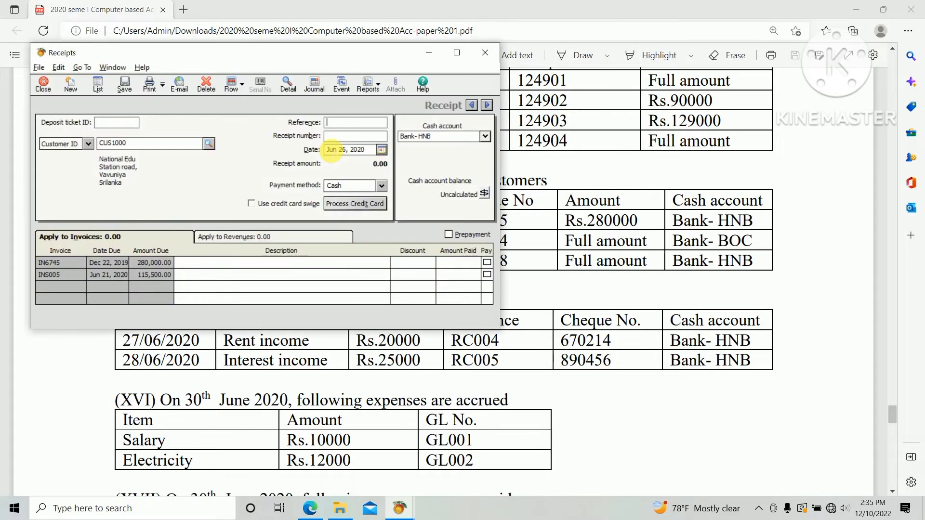
# Step: Enter reference 520124 and date the receipt Jun 27, 2020
pyautogui.write('520124')
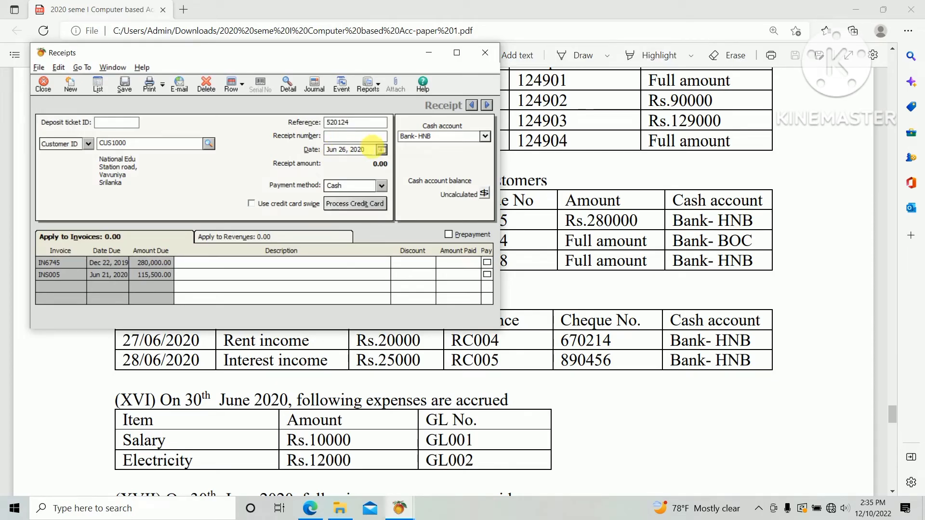
pyautogui.hotkey('alt', 'Tab')
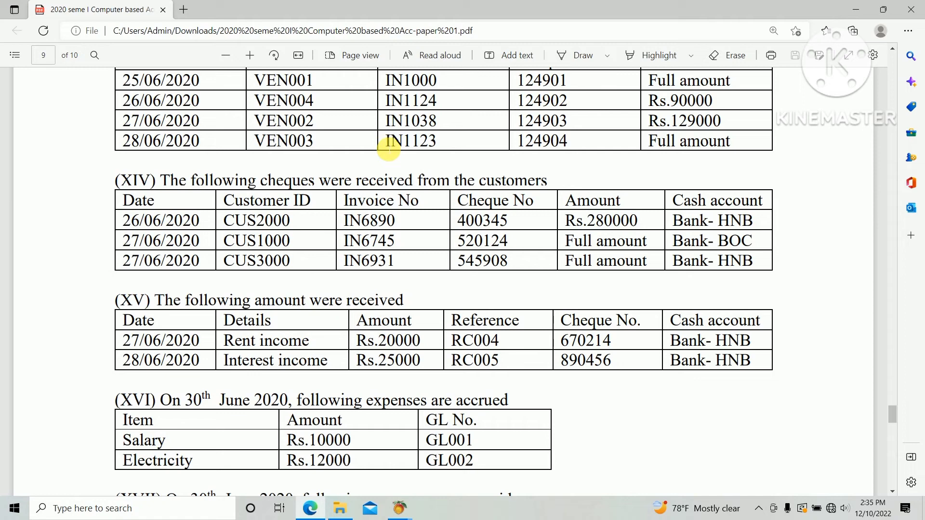
pyautogui.hotkey('alt', 'Tab')
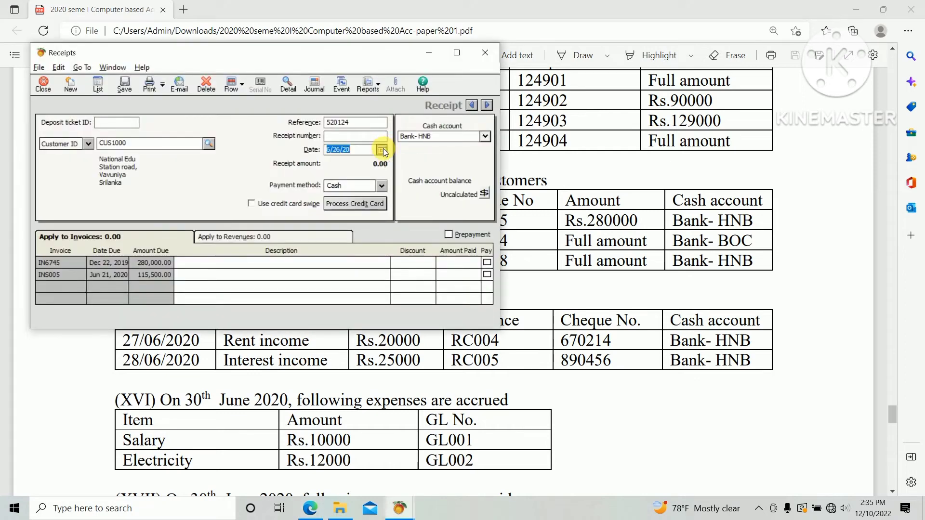
pyautogui.click(382, 150)
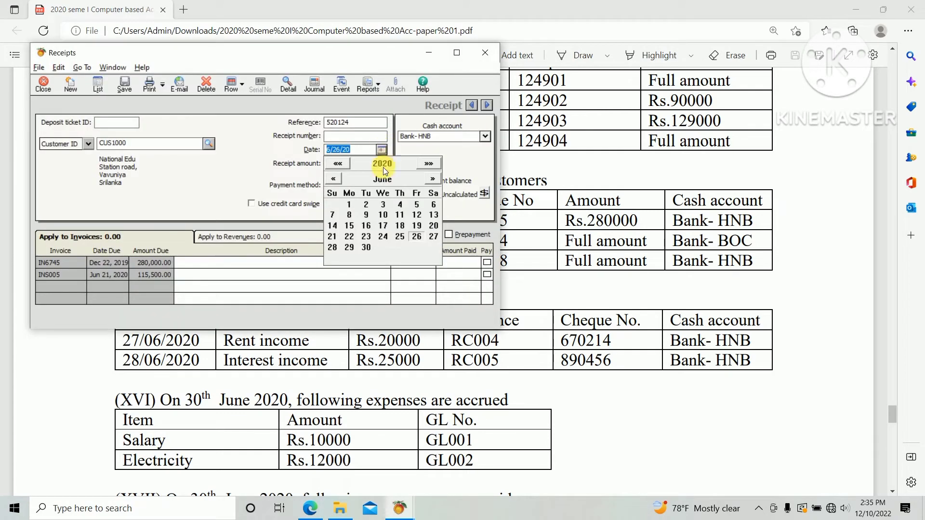
pyautogui.click(432, 236)
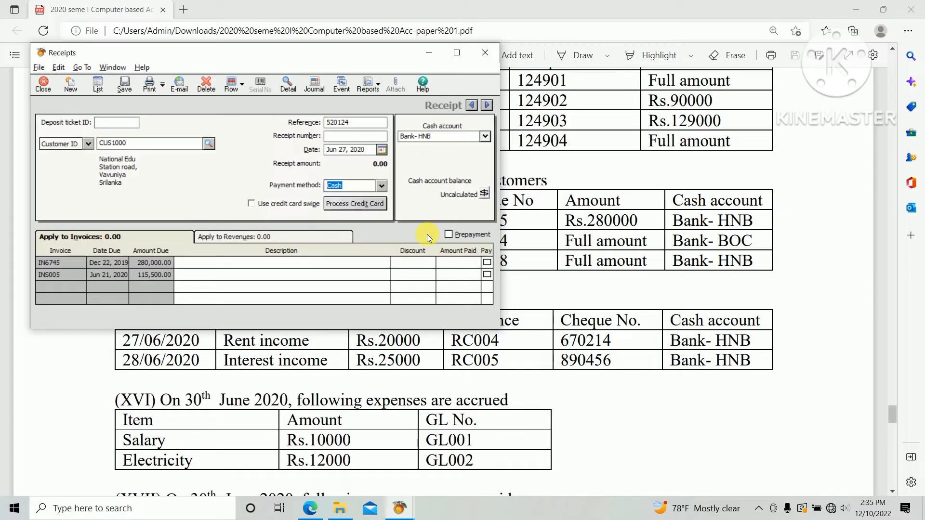
pyautogui.hotkey('alt', 'Tab')
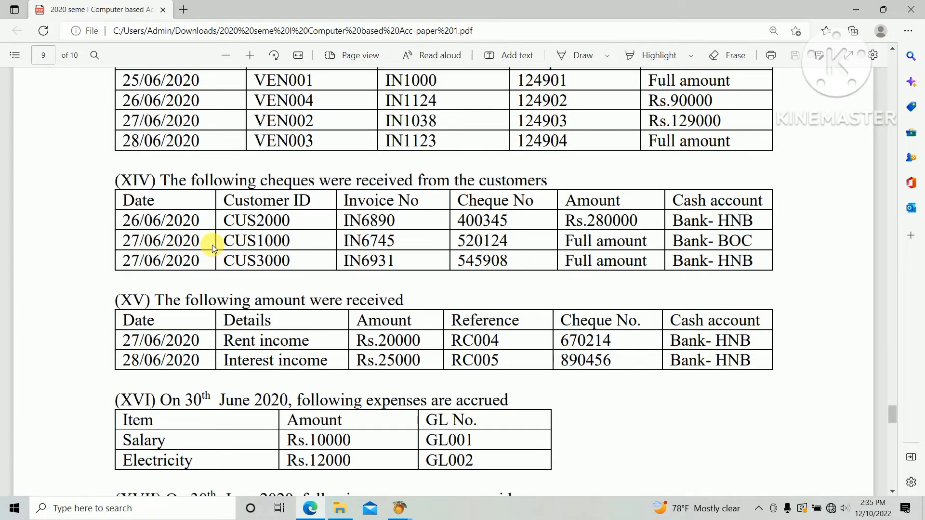
pyautogui.hotkey('alt', 'Tab')
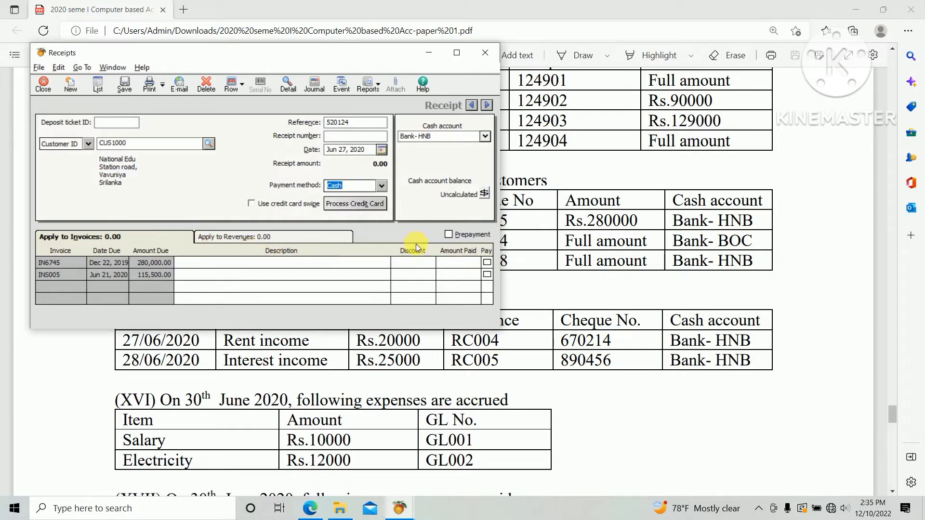
# Step: Pay invoice IN6745's 280,000.00 in full into Bank BOC and save the receipt
pyautogui.click(487, 263)
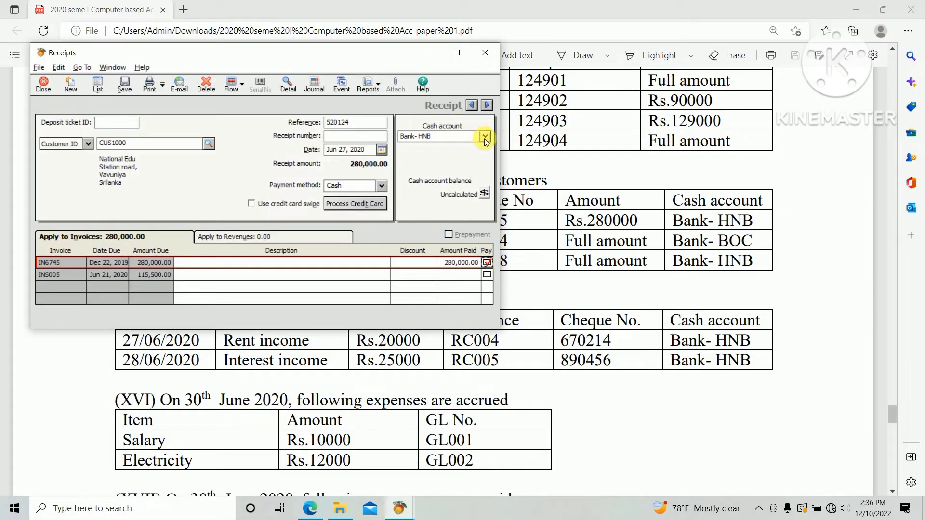
pyautogui.click(485, 137)
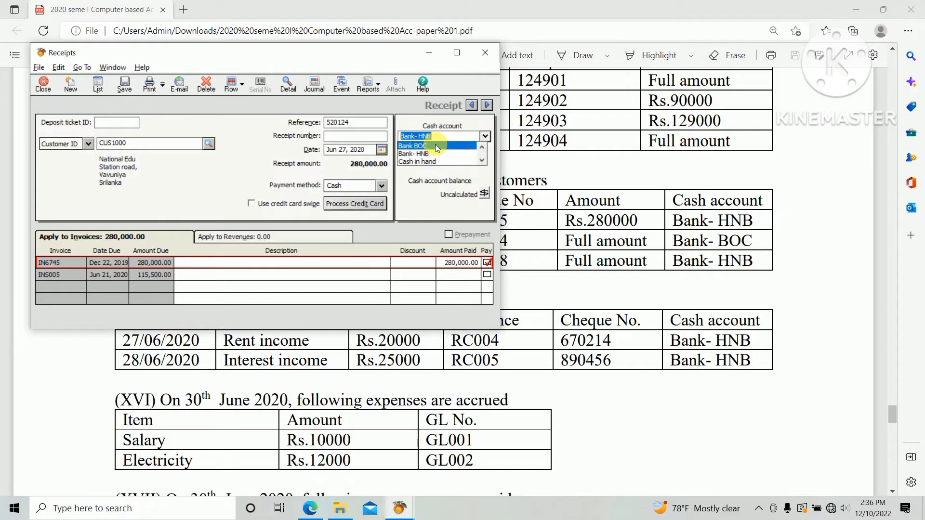
pyautogui.click(436, 146)
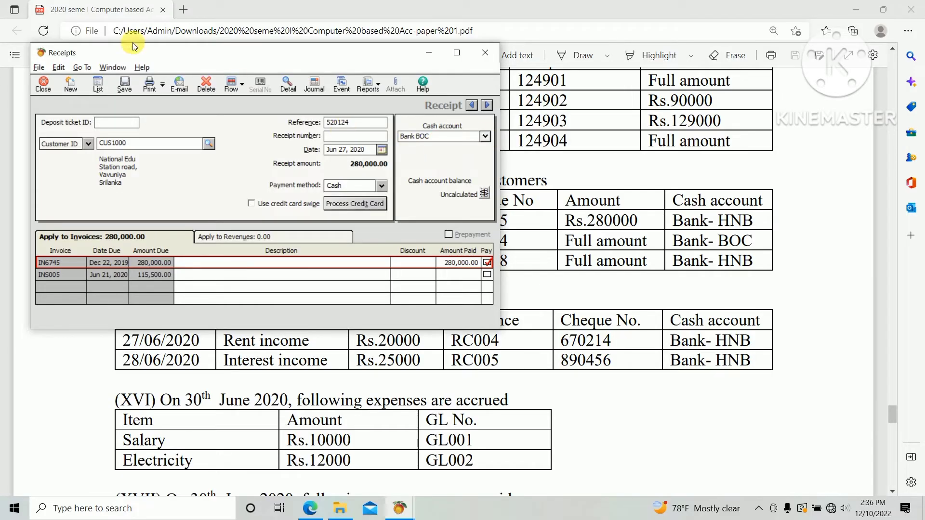
pyautogui.click(125, 85)
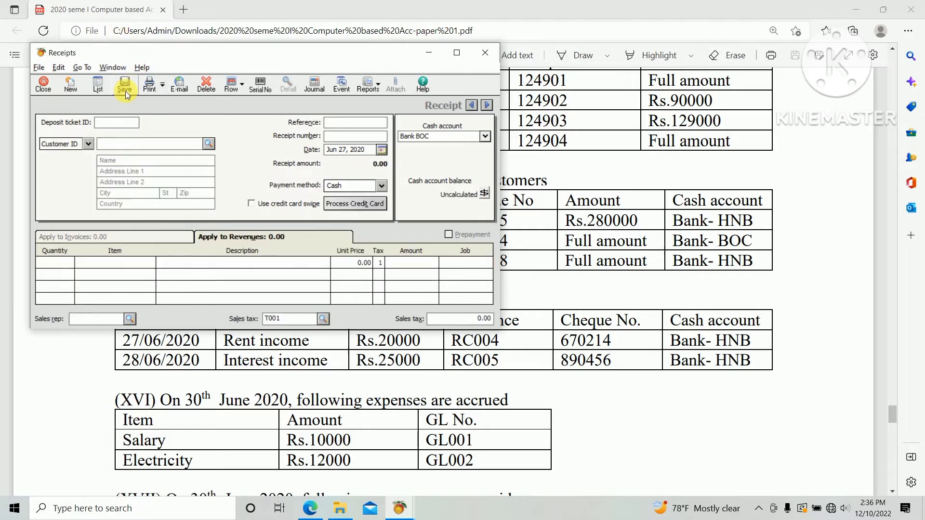
# Step: Select the third cheque's customer and enter reference 545908
pyautogui.hotkey('alt', 'Tab')
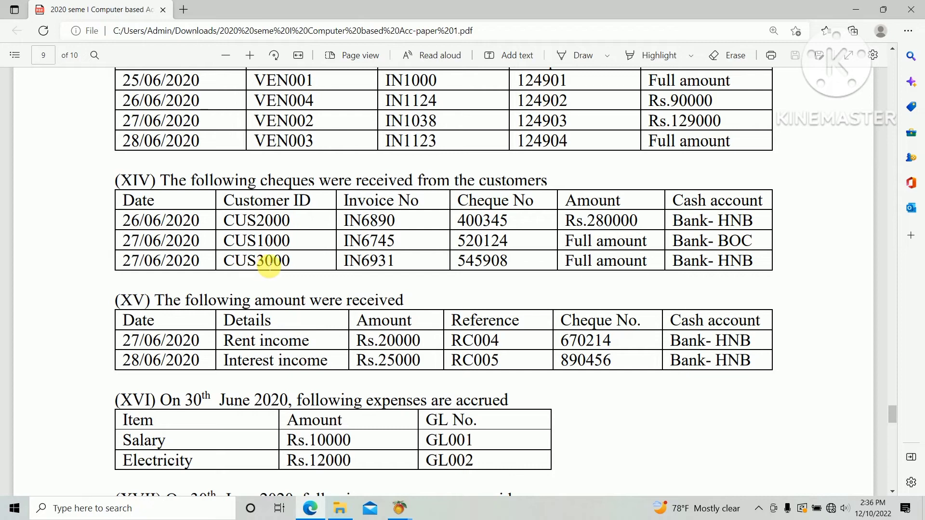
pyautogui.hotkey('alt', 'Tab')
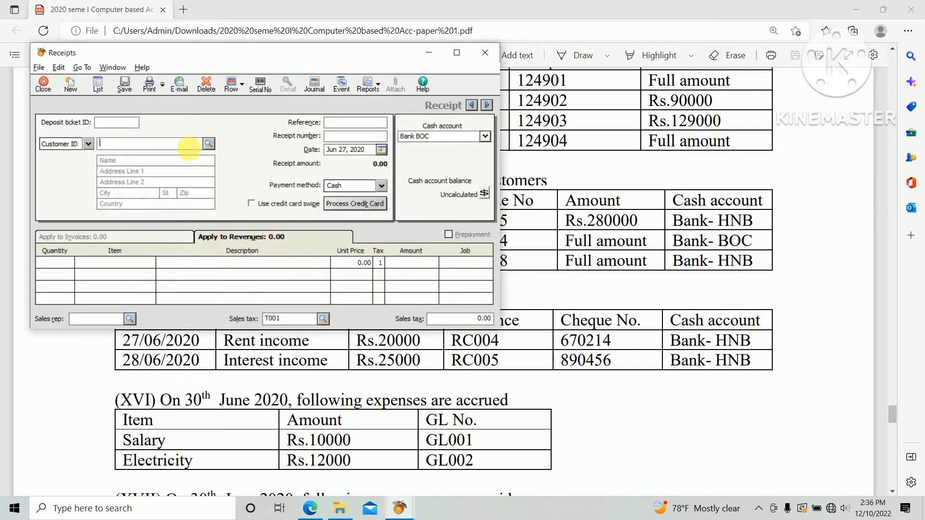
pyautogui.click(208, 144)
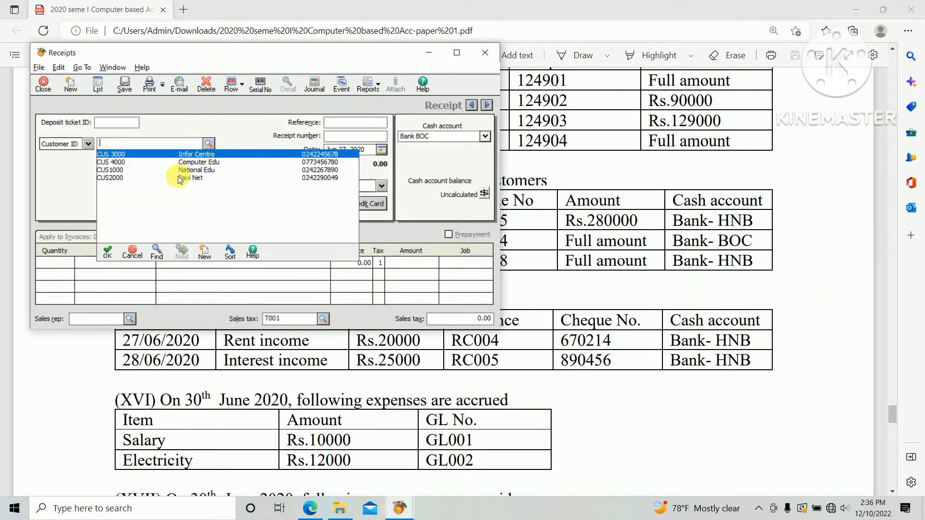
pyautogui.doubleClick(202, 156)
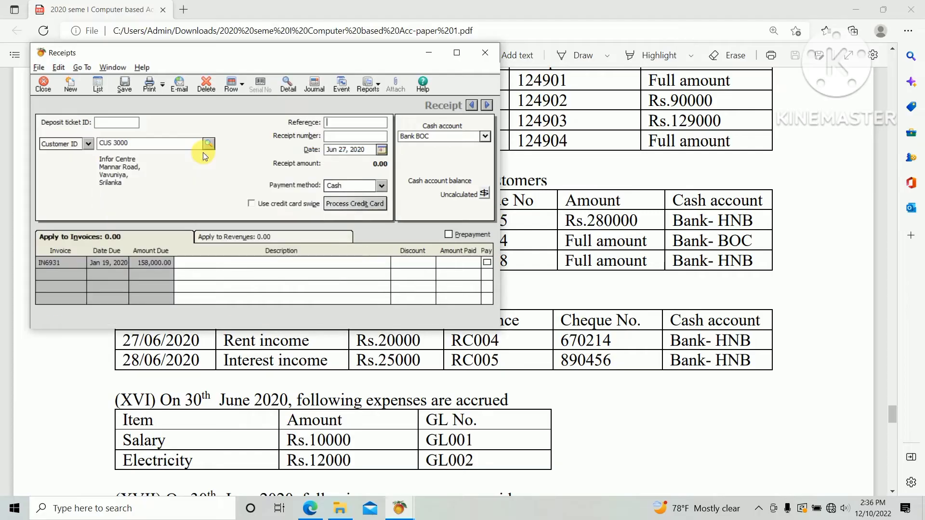
pyautogui.hotkey('alt', 'Tab')
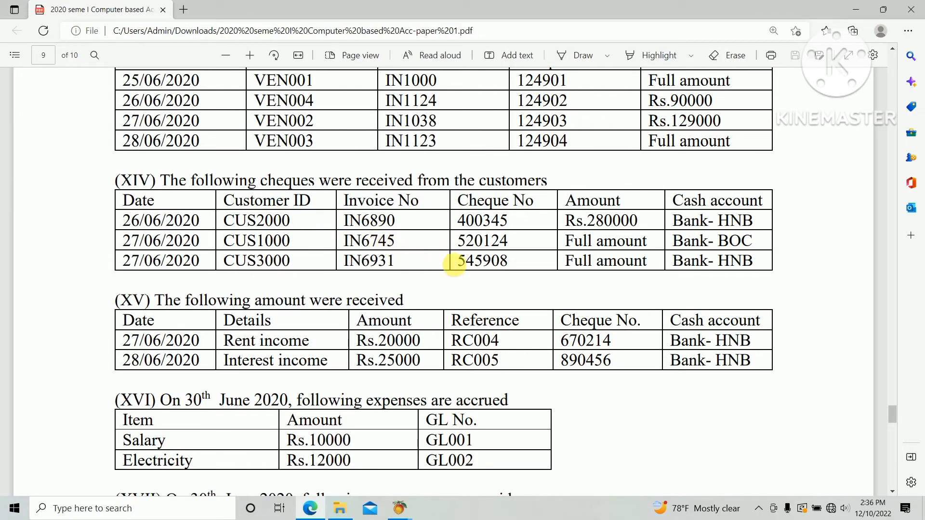
pyautogui.hotkey('alt', 'Tab')
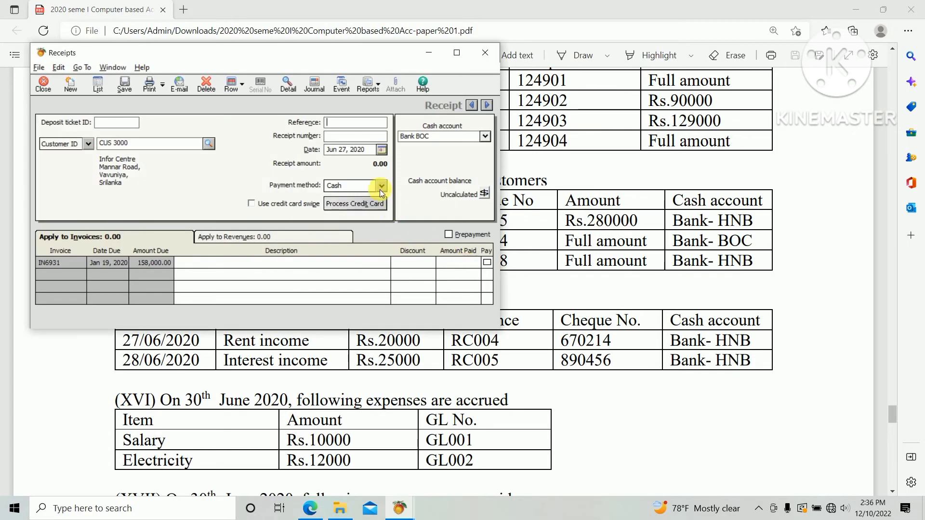
pyautogui.write('5459')
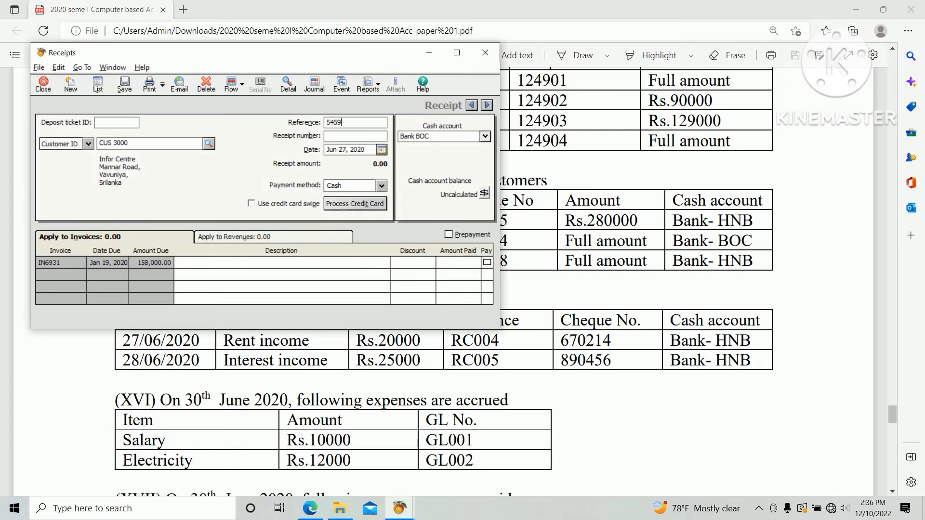
pyautogui.write('08')
pyautogui.press('Tab')
# Step: Pay invoice IN6931's 158,000.00 in full into Bank- HNB and save the receipt
pyautogui.hotkey('alt', 'Tab')
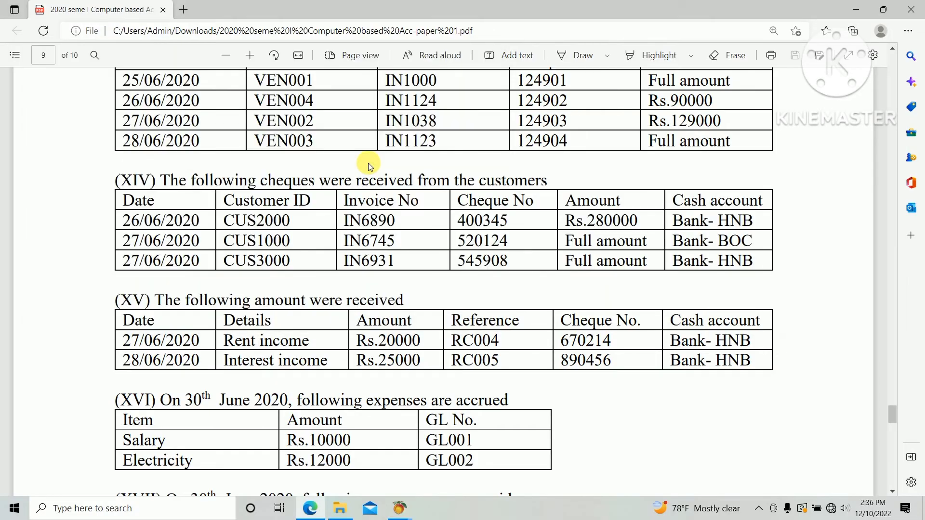
pyautogui.hotkey('alt', 'Tab')
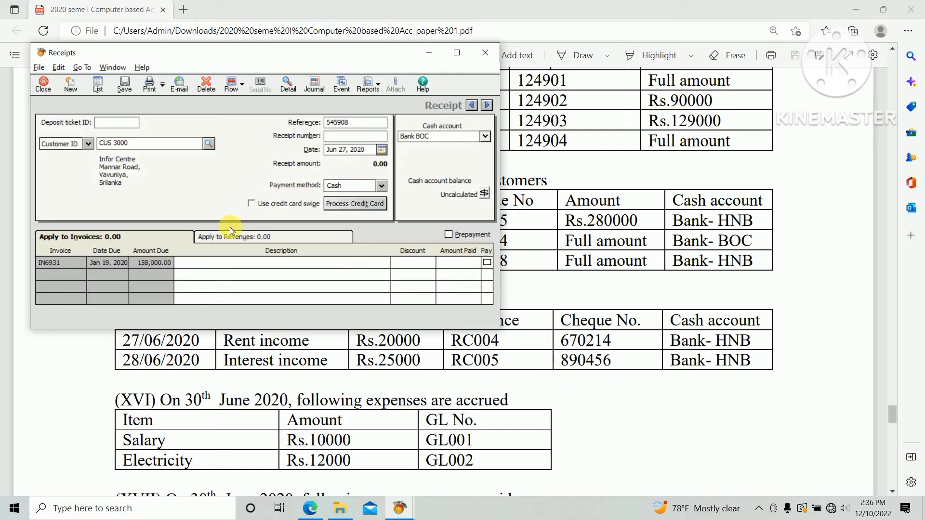
pyautogui.hotkey('alt', 'Tab')
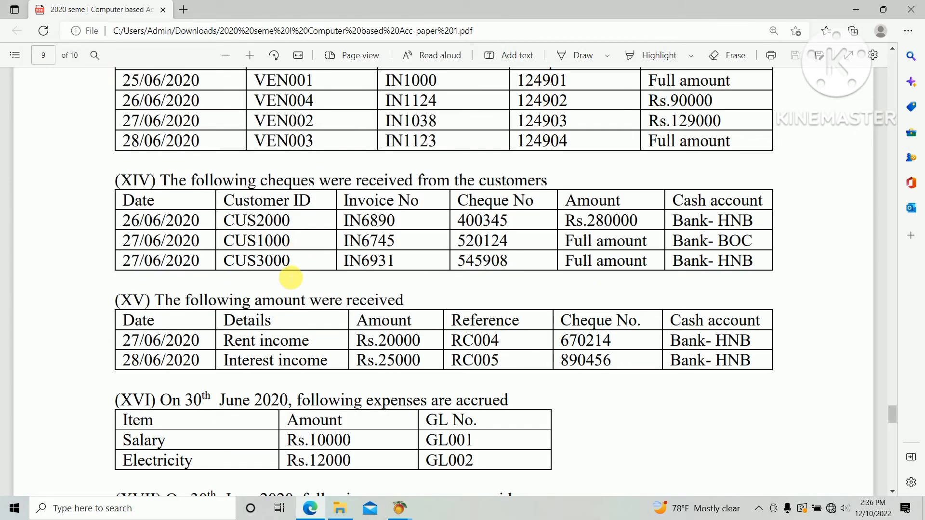
pyautogui.hotkey('alt', 'Tab')
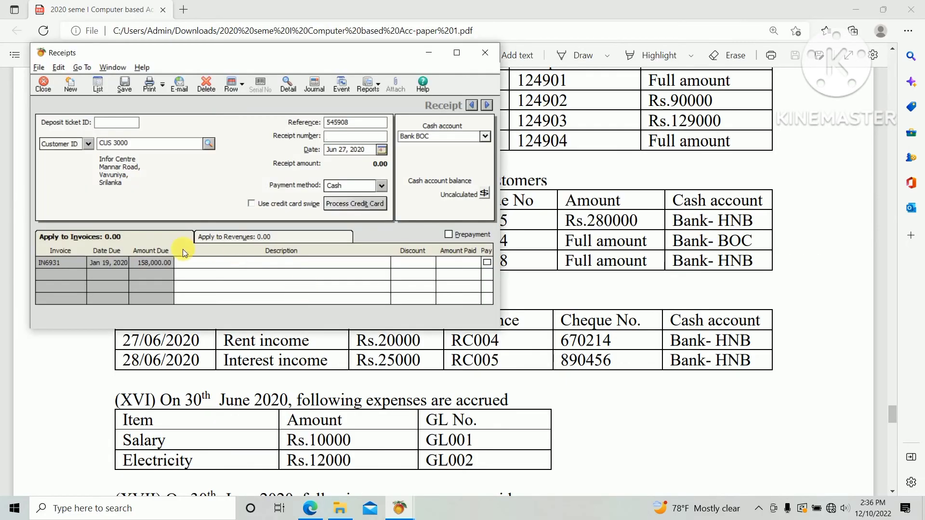
pyautogui.click(487, 263)
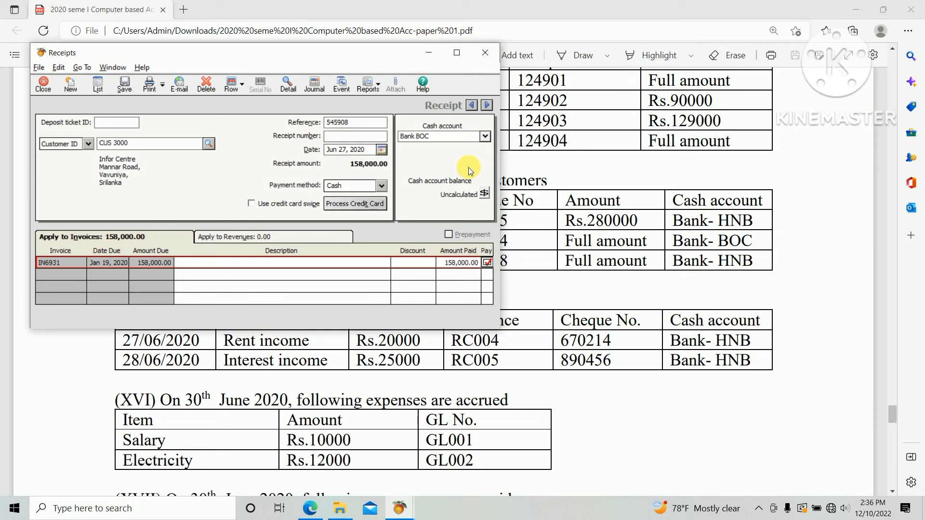
pyautogui.click(485, 137)
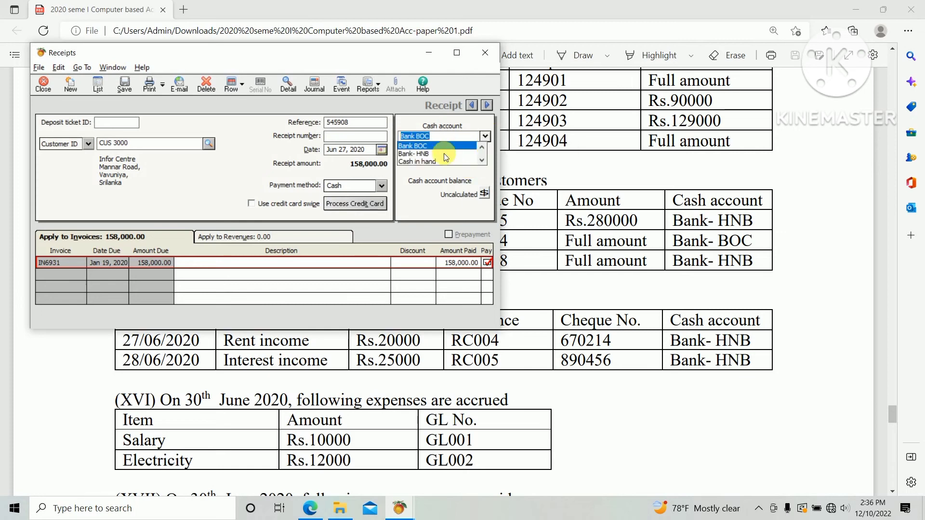
pyautogui.click(424, 154)
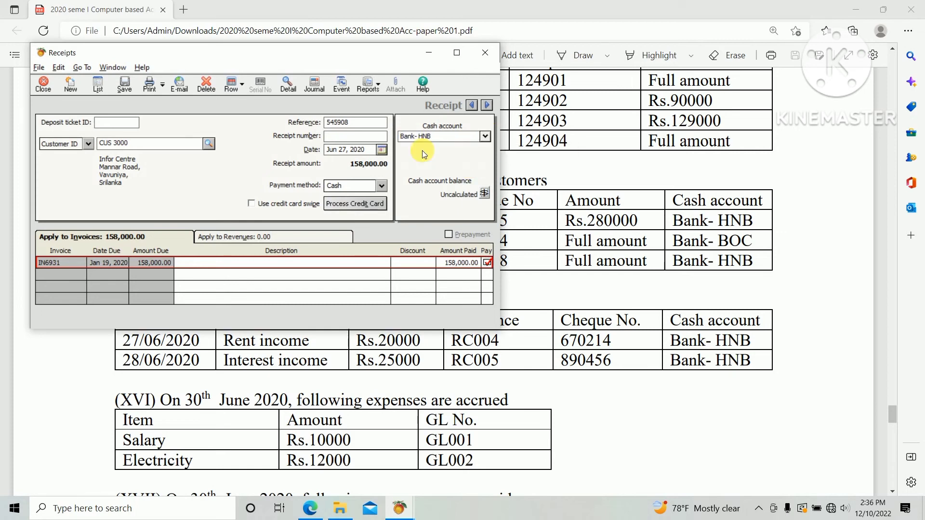
pyautogui.click(124, 86)
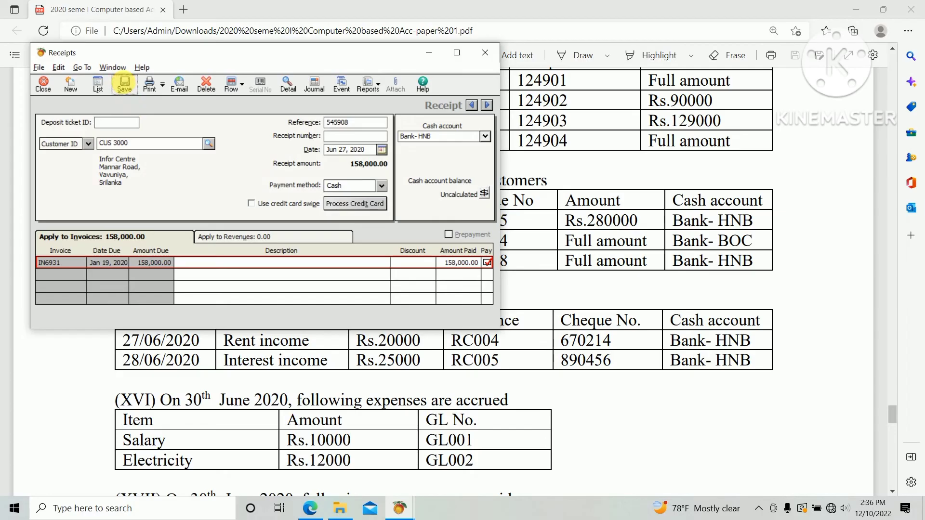
# Step: Close the Receipts window, revealing the exam paper's section XV in Edge
pyautogui.click(481, 55)
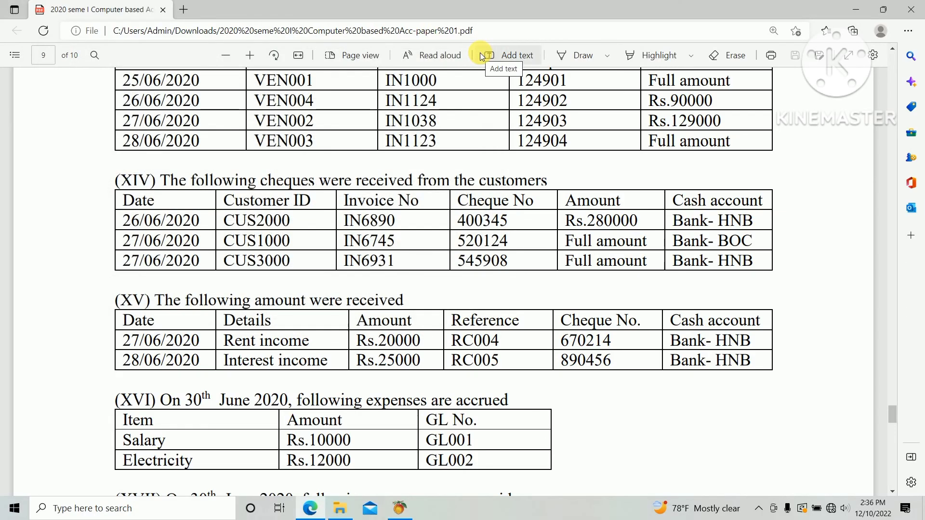